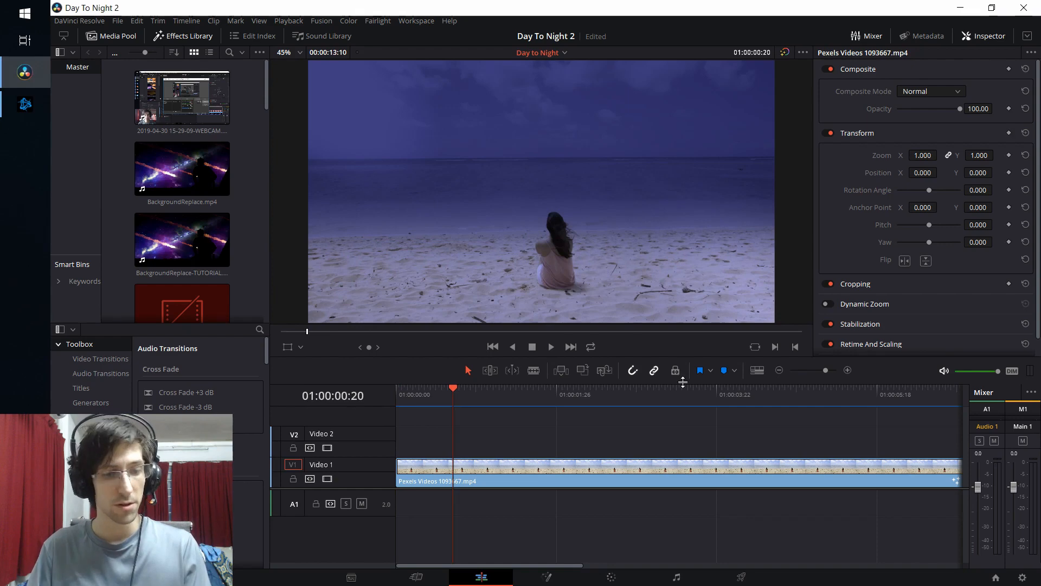
- Bypass the colour grades and create a new empty timeline named "Day to Night Tutorial"
key(shift+d)
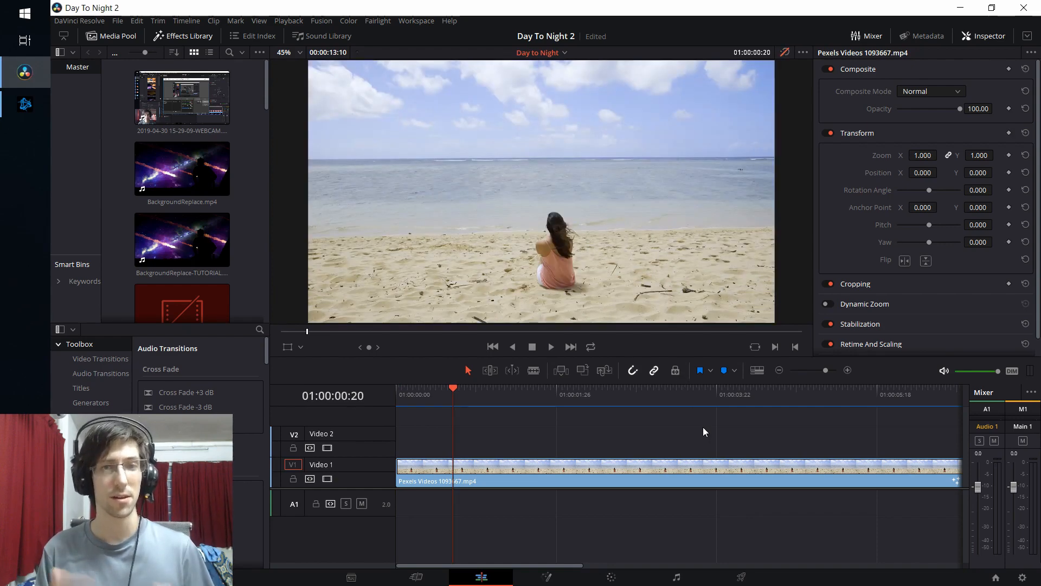
key(ctrl+n)
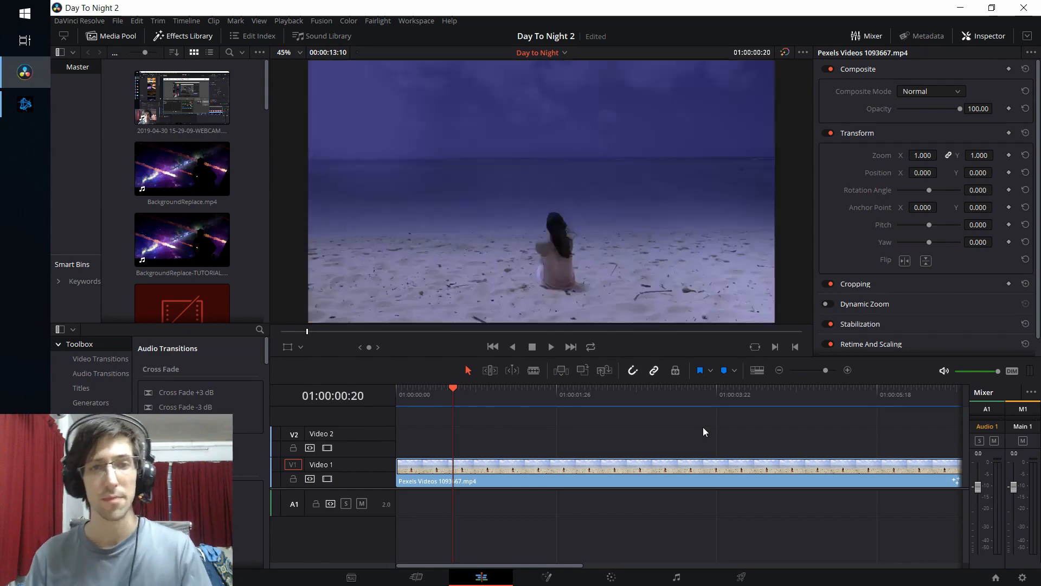
key(BackSpace)
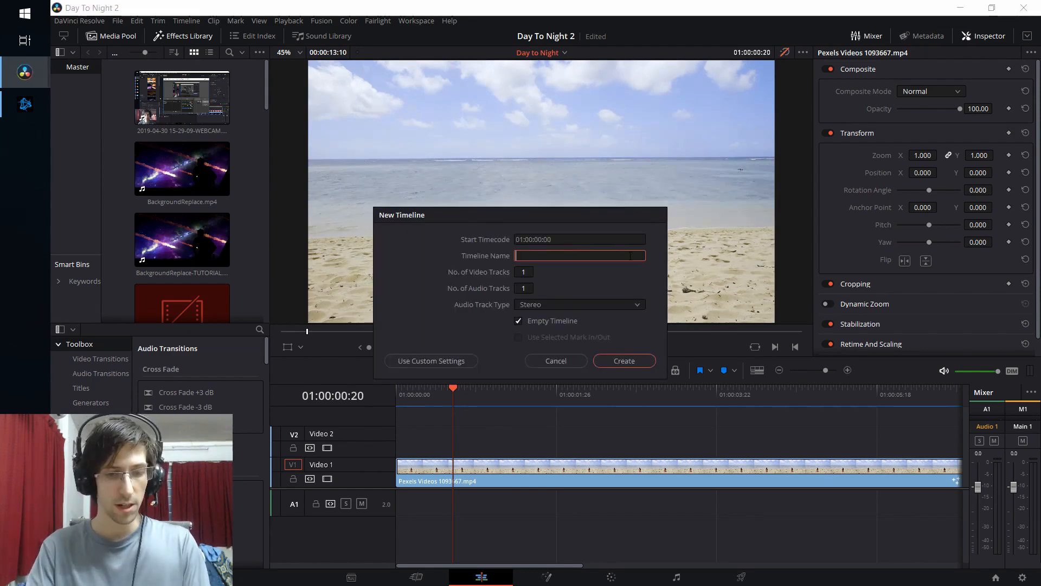
text(Day to Night Tutorial)
key(Return)
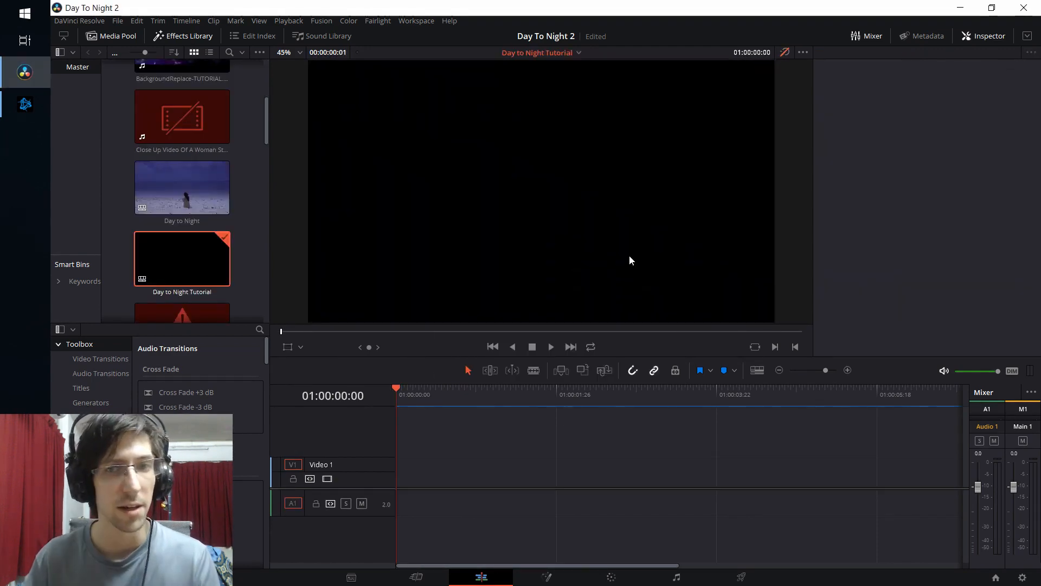
- Place Pexels Videos 1093667.mp4 at the start of Video 1 and move the playhead to 01:00:00:25
scroll(233, 194, down, 5)
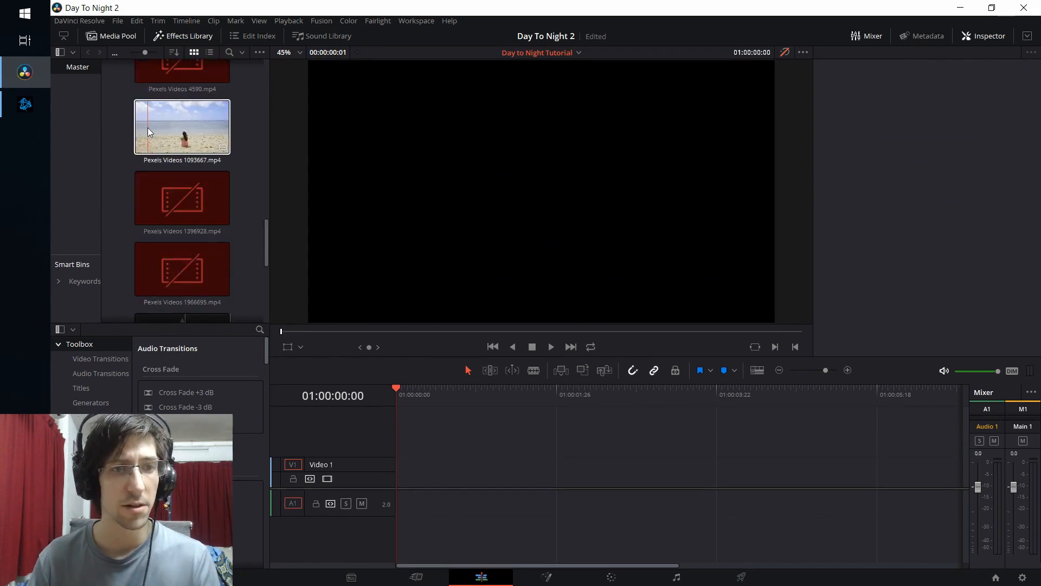
drag(186, 139, 398, 469)
click(466, 435)
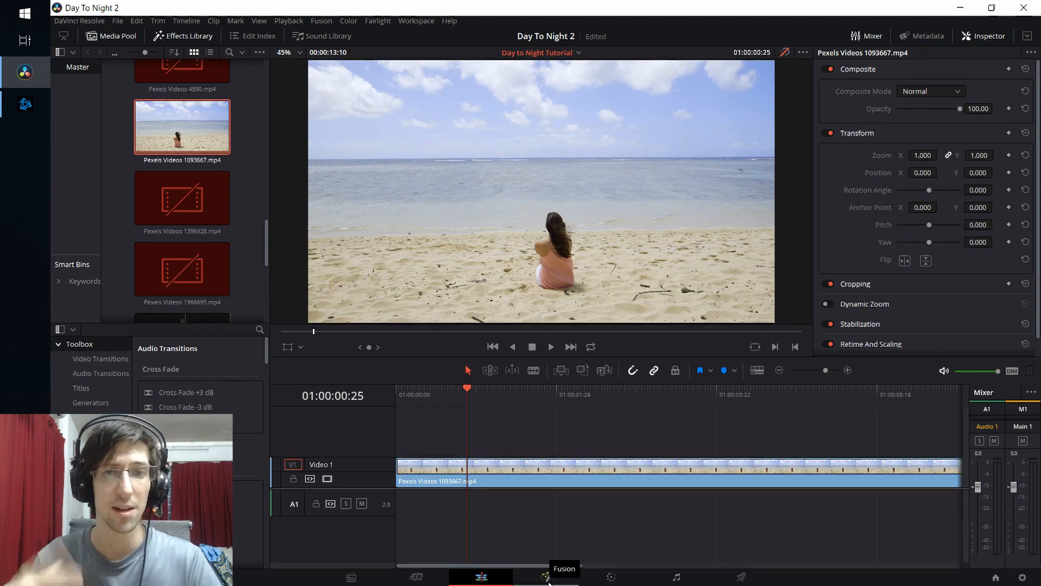
- Switch to colour grading and add a corrector node fed by the source directly below node 01
click(611, 576)
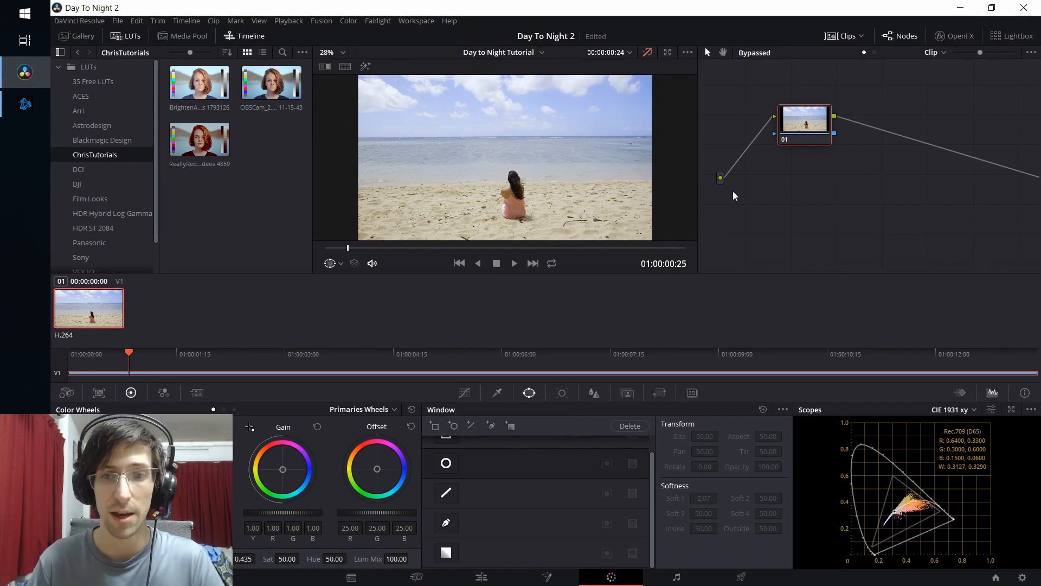
right_click(779, 181)
click(786, 192)
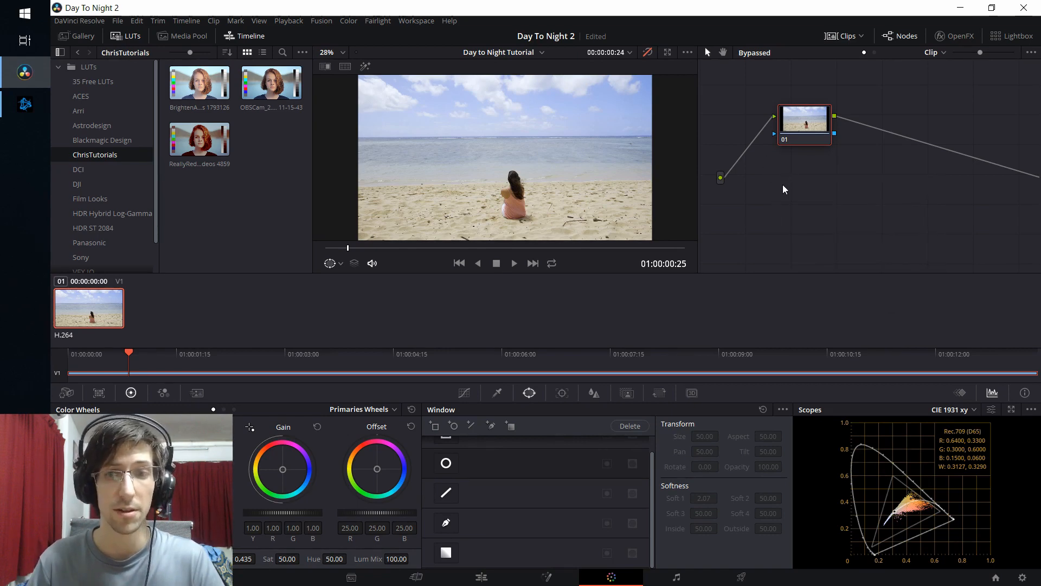
right_click(782, 181)
mouse_move(791, 198)
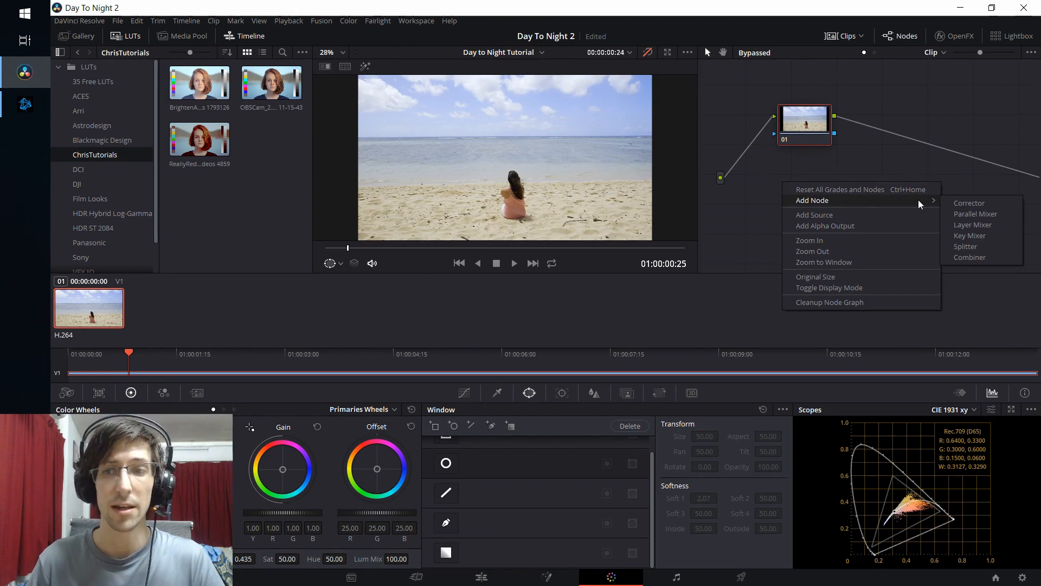
click(958, 202)
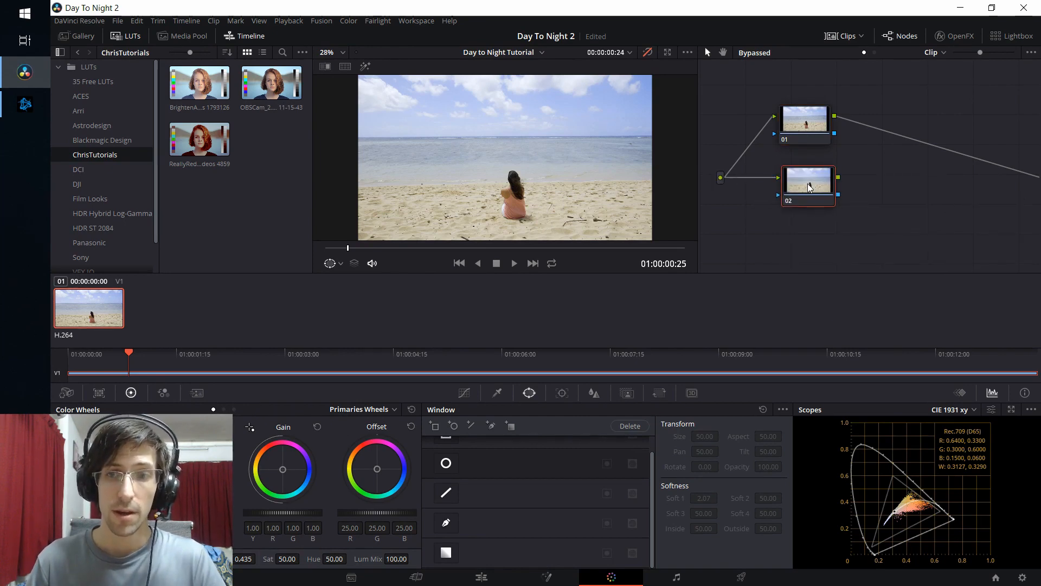
mouse_move(808, 183)
mouse_down()
mouse_move(793, 186)
mouse_move(803, 186)
mouse_up()
drag(870, 191, 820, 199)
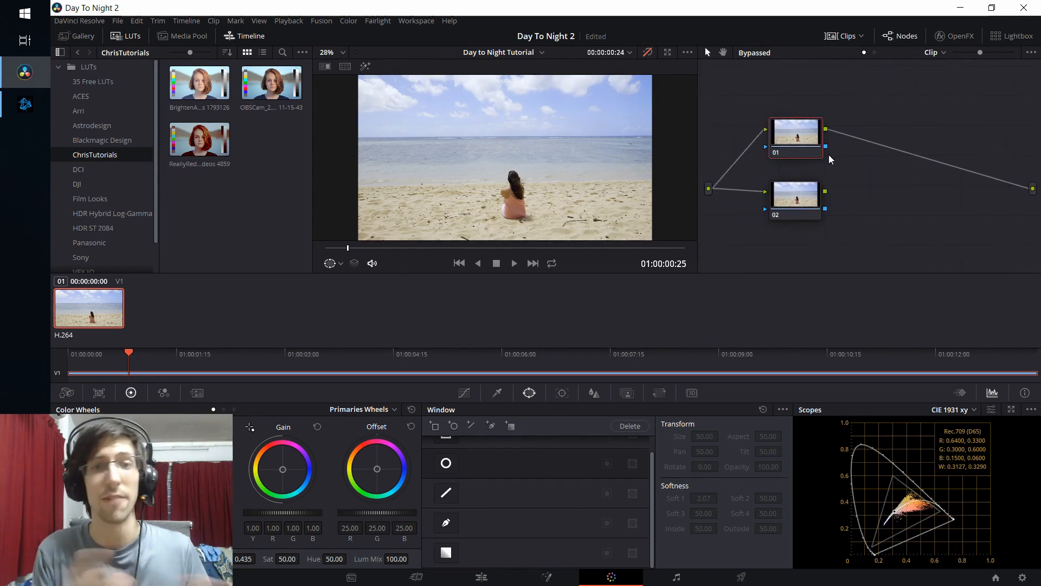
click(808, 205)
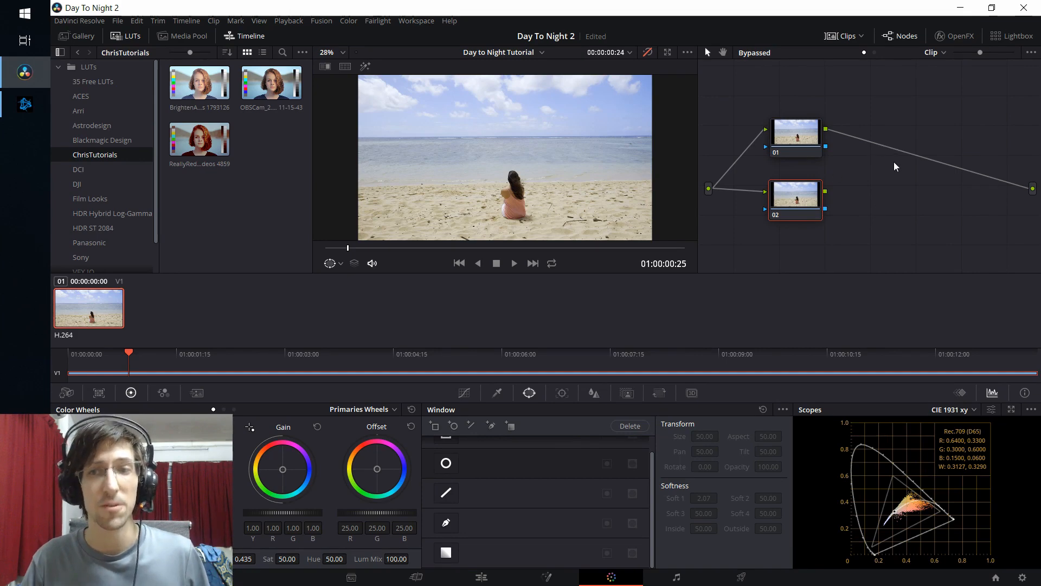
- Add a Layer Mixer node between the two corrector nodes and the output
drag(901, 172, 892, 171)
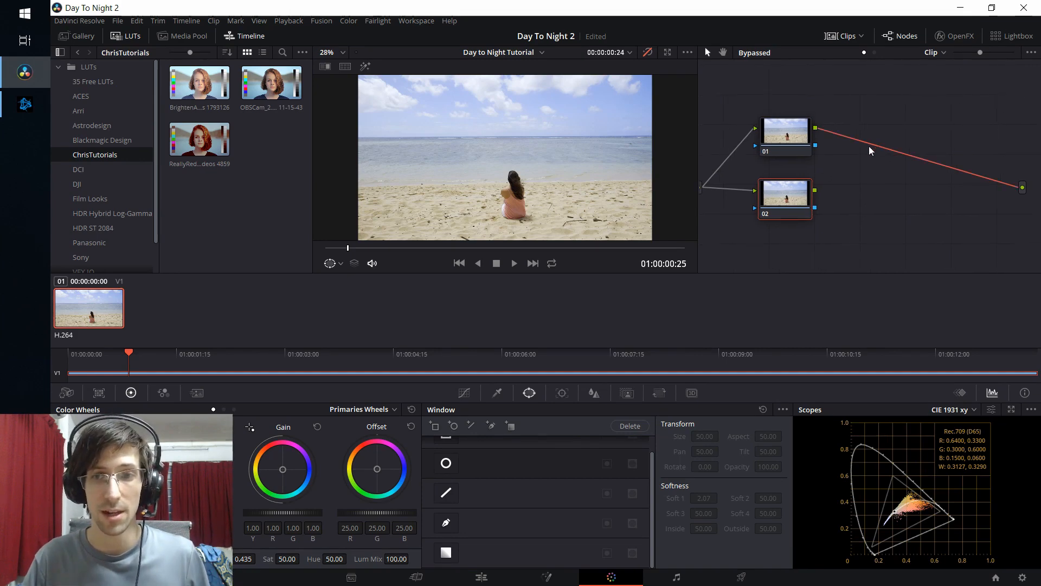
right_click(839, 165)
mouse_move(858, 183)
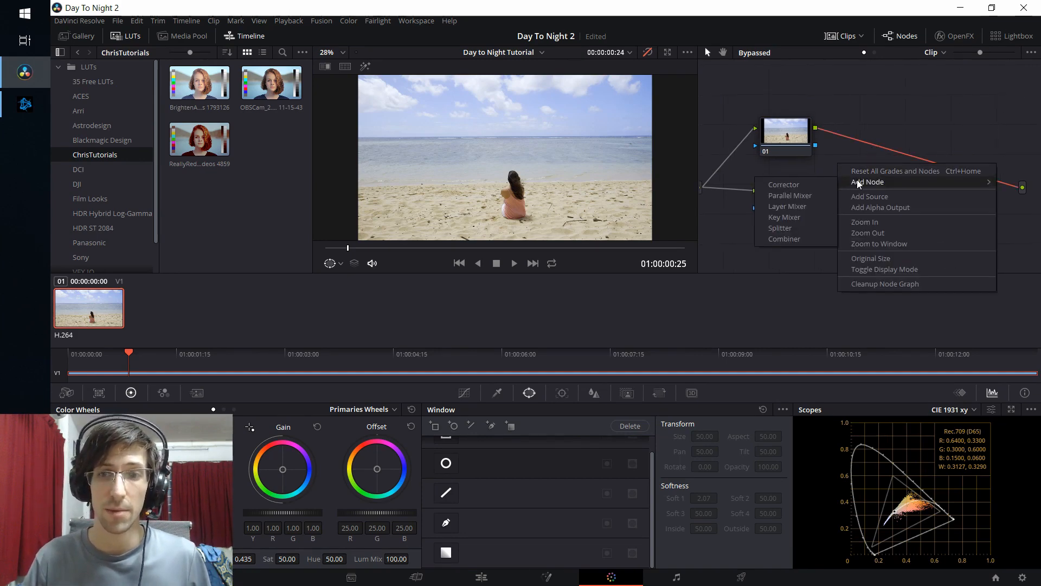
click(804, 197)
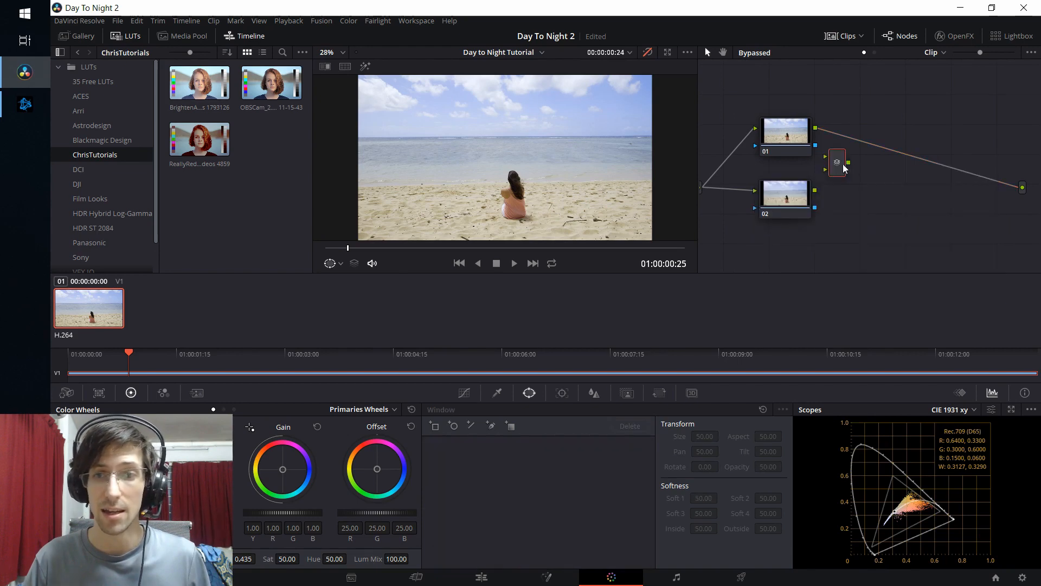
drag(844, 169, 893, 158)
- Remove the link from node 01 to the output, and route nodes 01 and 02 through the mixer to the output
click(915, 163)
key(Delete)
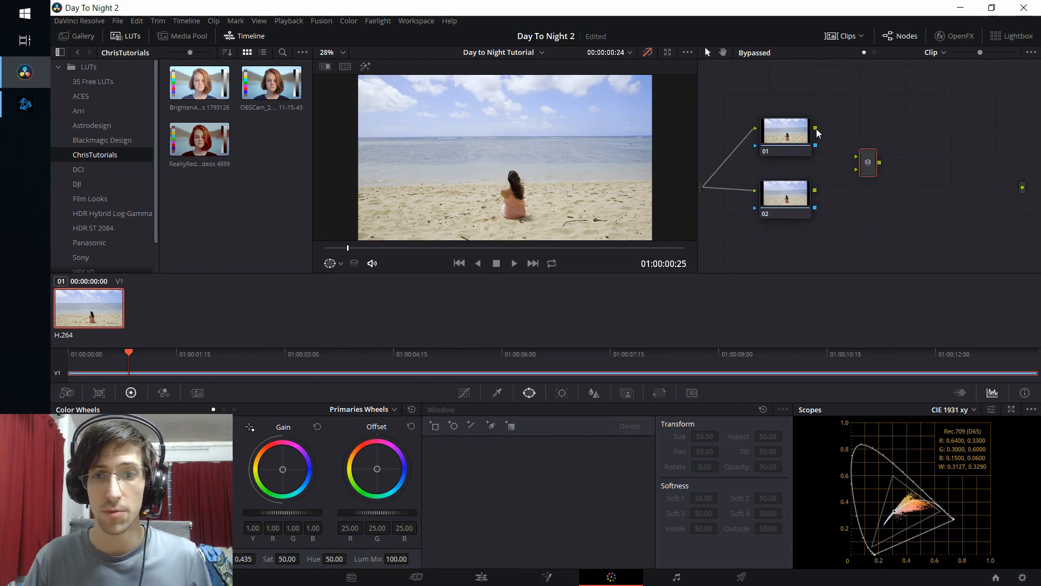
drag(815, 128, 856, 157)
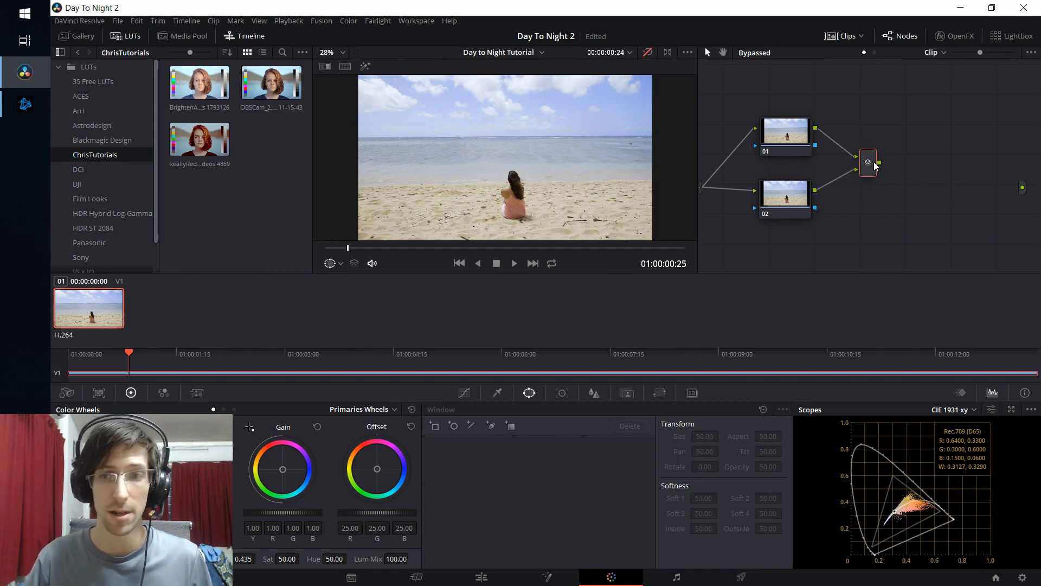
drag(875, 166, 1022, 188)
drag(888, 198, 868, 190)
drag(781, 154, 820, 183)
- On node 02, draw a closed curve window around the sky and sea and set its Soft 1 to about 7.56
click(809, 189)
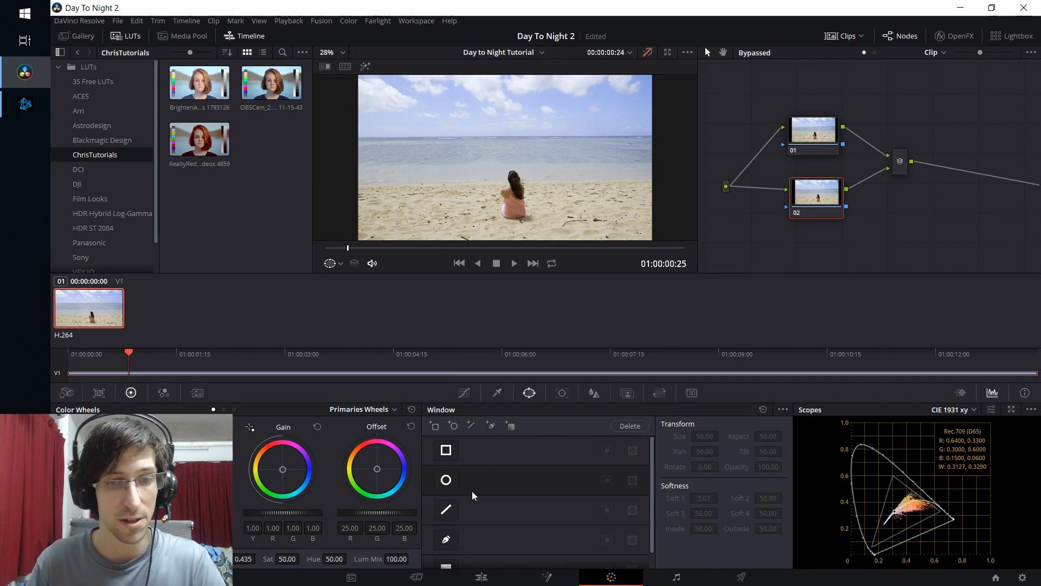
click(490, 426)
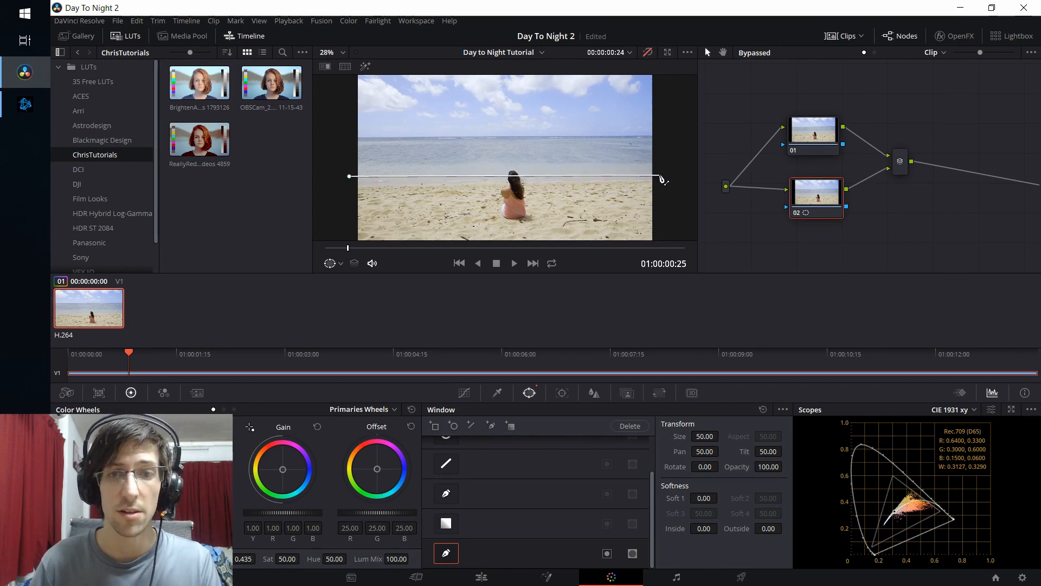
click(659, 176)
scroll(670, 105, down, 2)
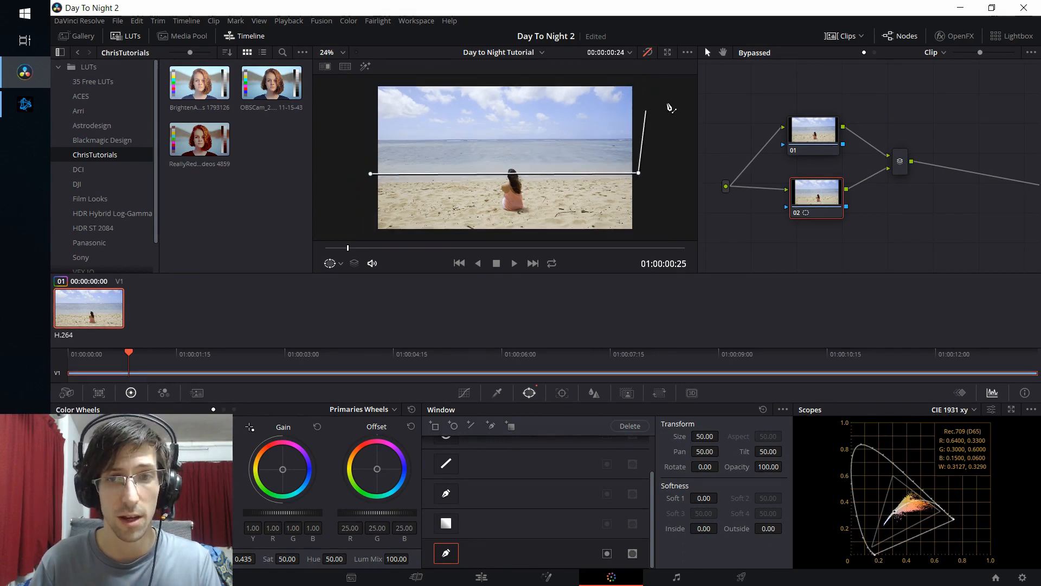
click(632, 95)
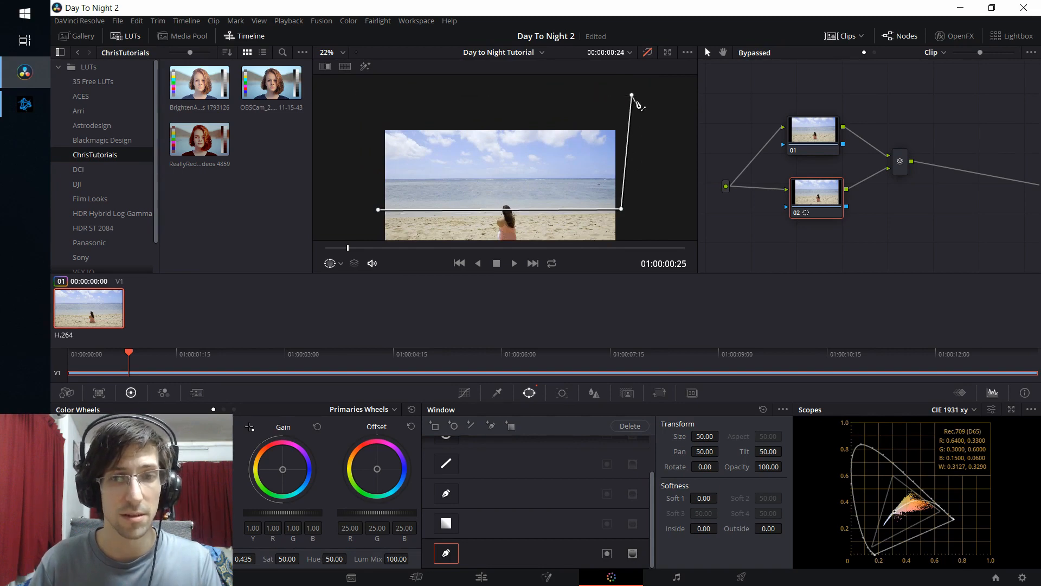
click(349, 95)
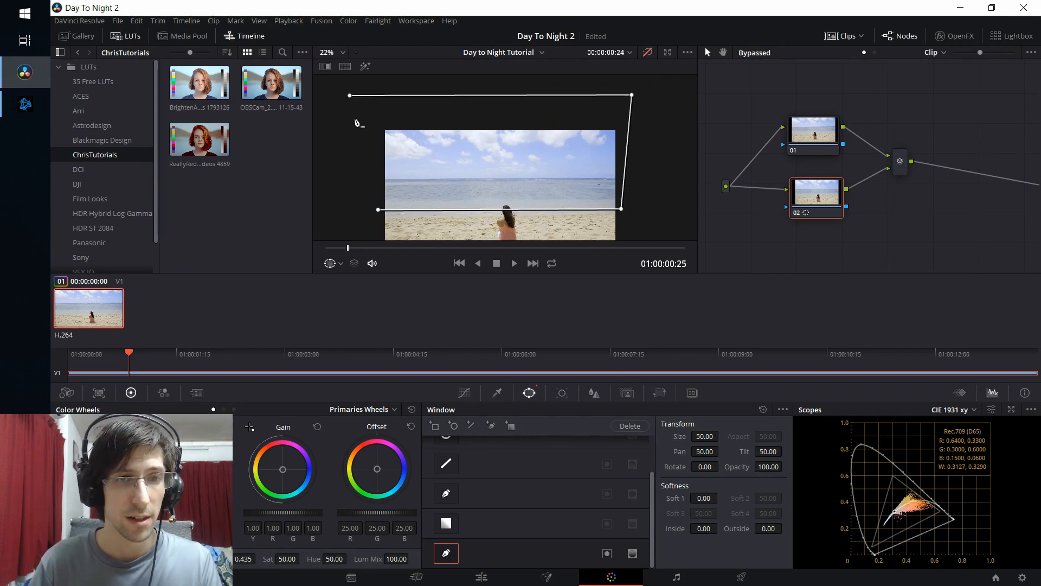
click(378, 210)
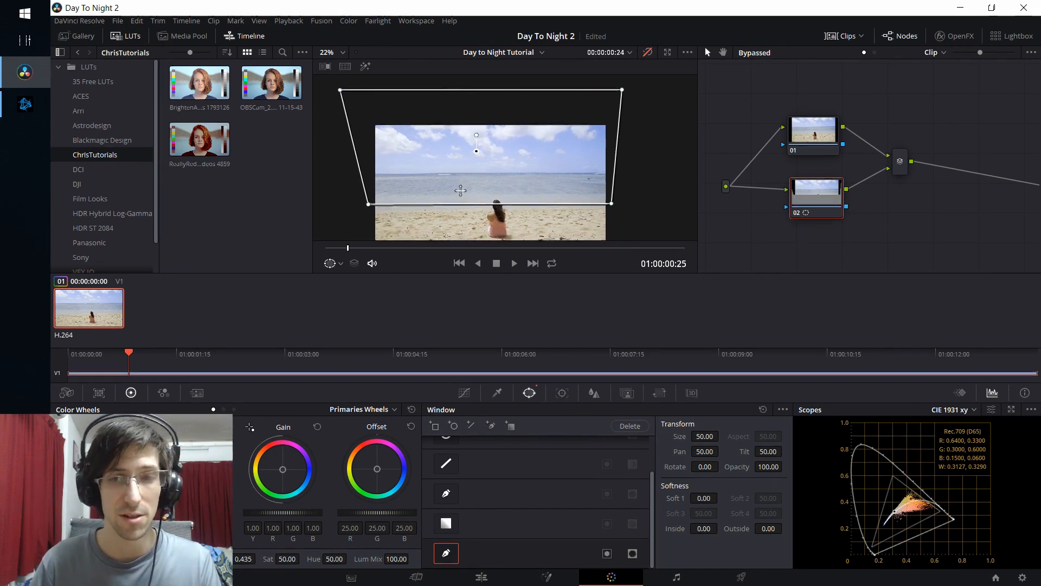
scroll(466, 193, up, 1)
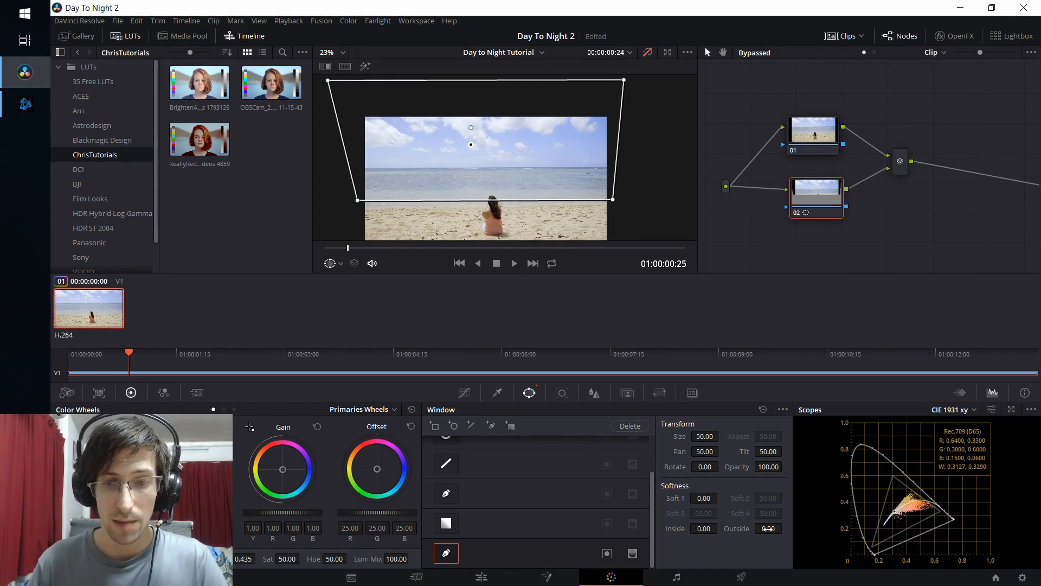
drag(703, 497, 721, 497)
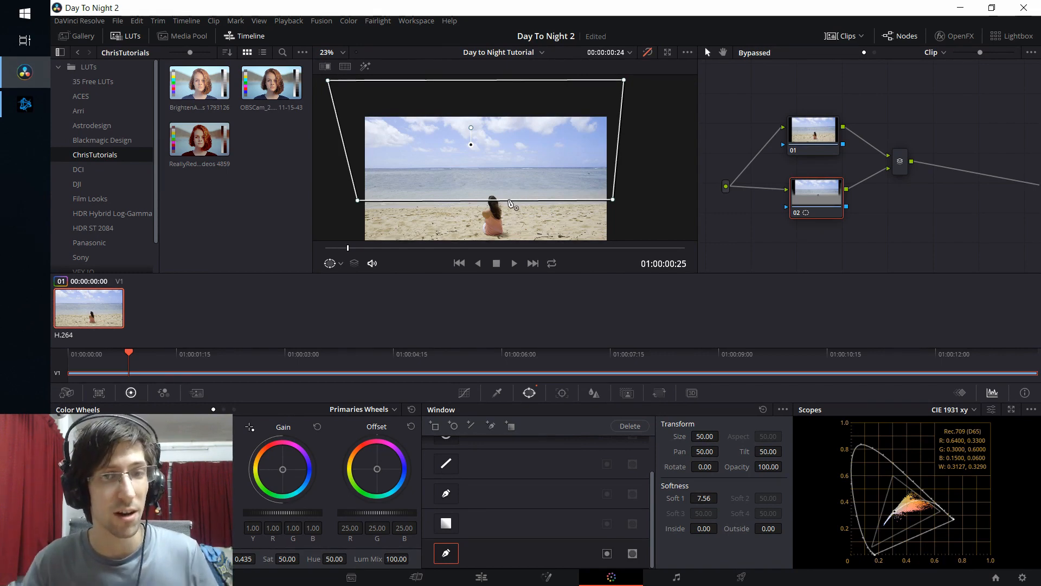
- Darken the masked sky and sea by lowering the white point of node 02's custom curve, with the grade bypass turned off
click(464, 392)
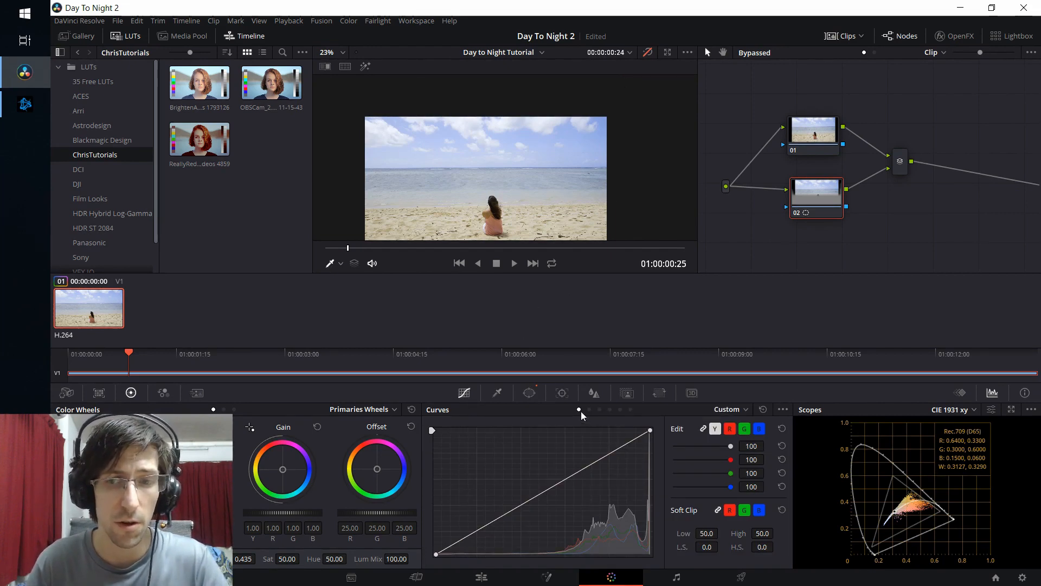
drag(649, 432, 650, 463)
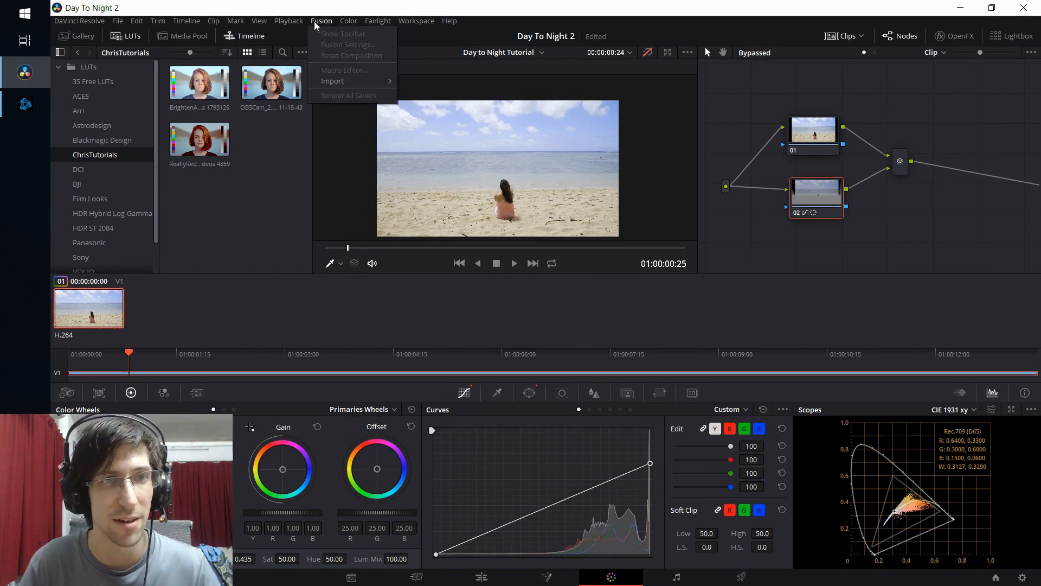
key(shift+d)
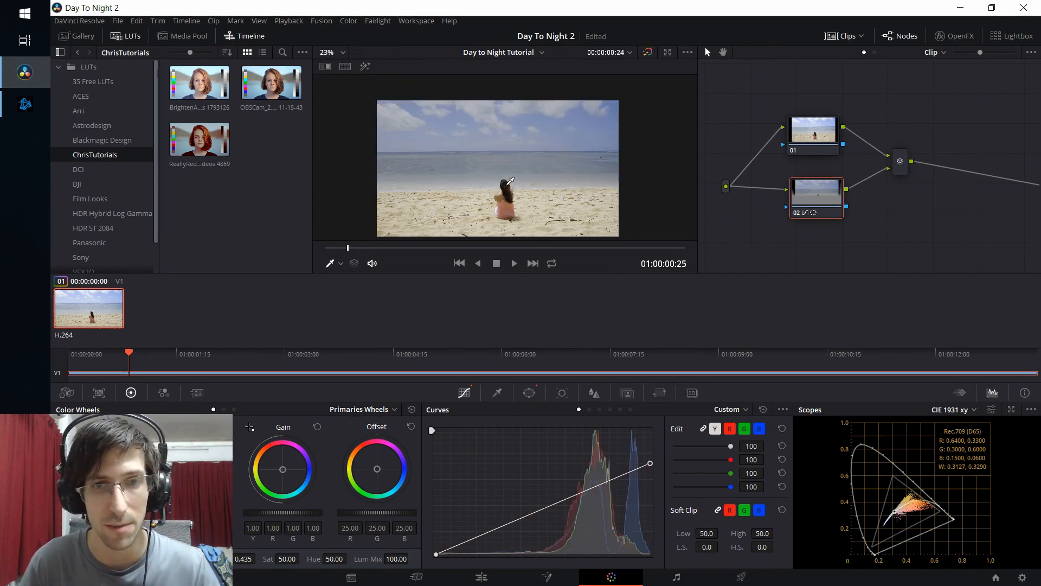
drag(626, 205, 614, 197)
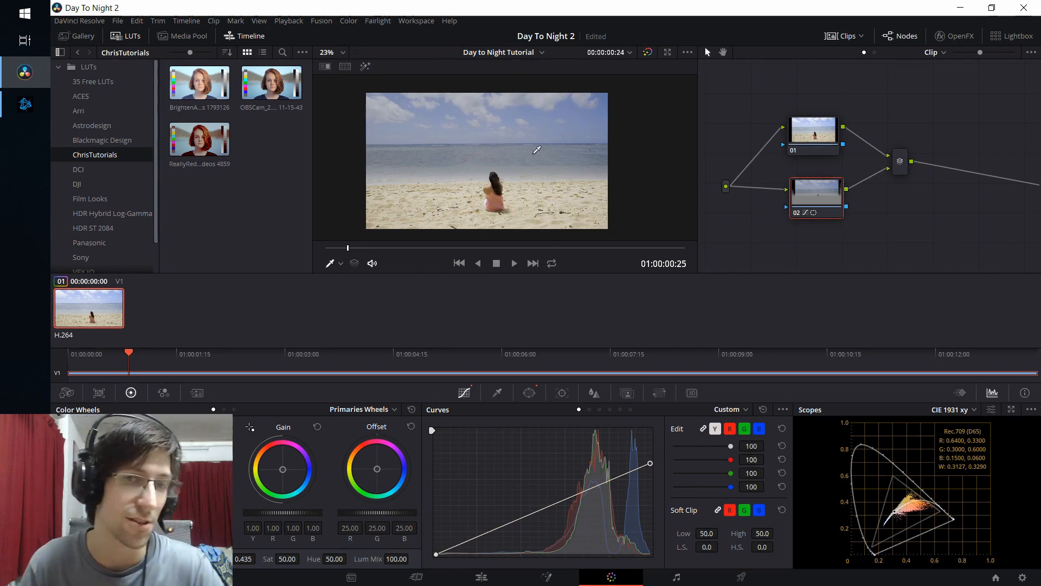
drag(650, 464, 655, 473)
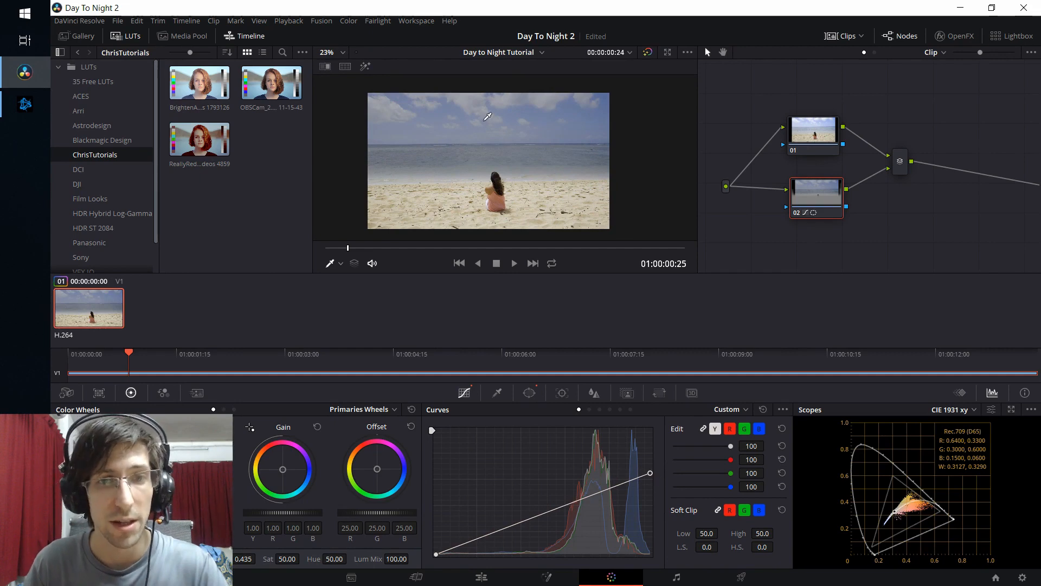
- Readjust the edge softness of node 02's sky and sea window, setting Soft 1 to 7.96
click(524, 394)
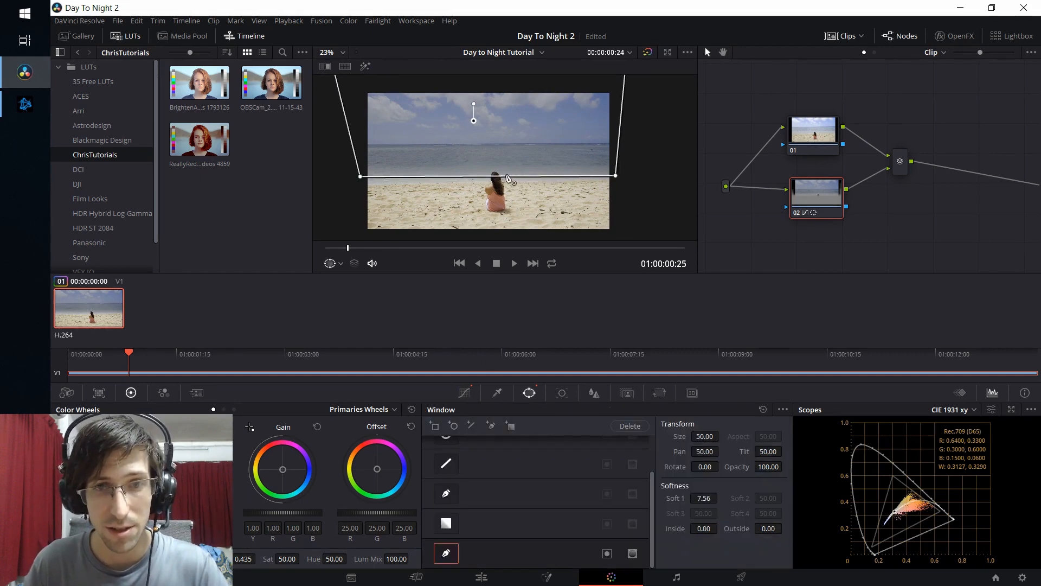
drag(716, 497, 720, 498)
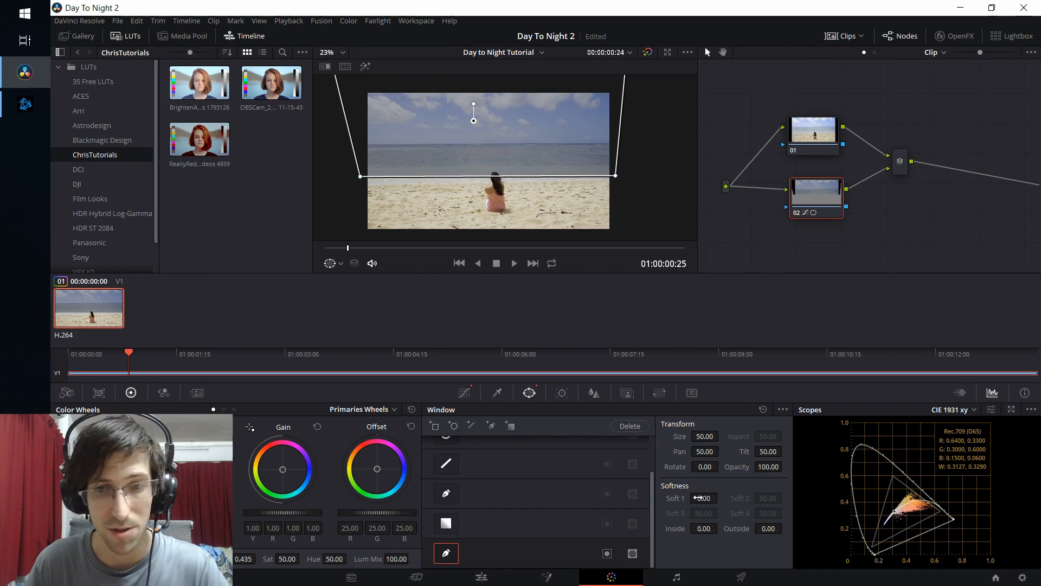
drag(721, 498, 721, 497)
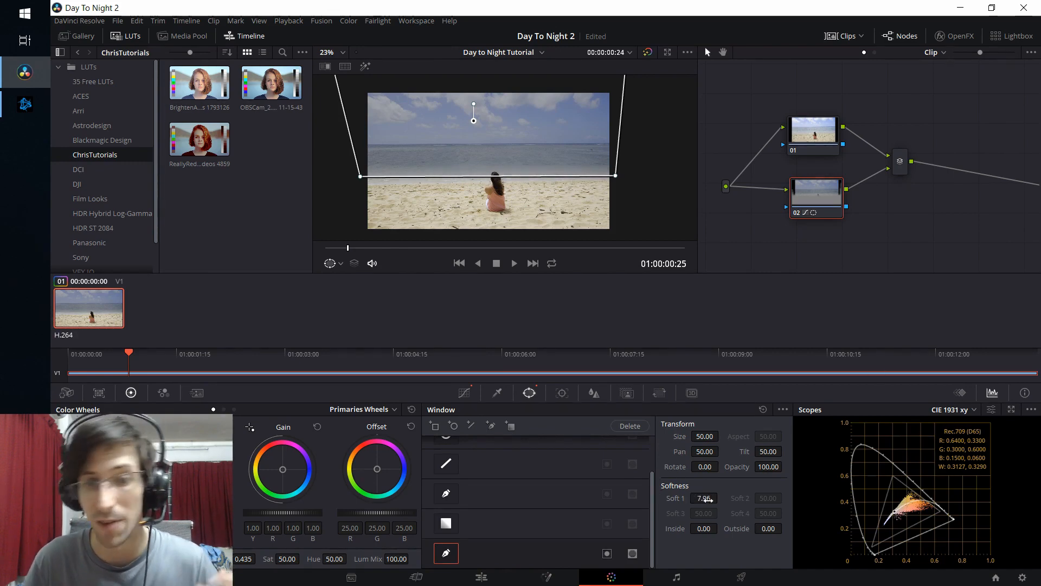
drag(436, 127, 439, 133)
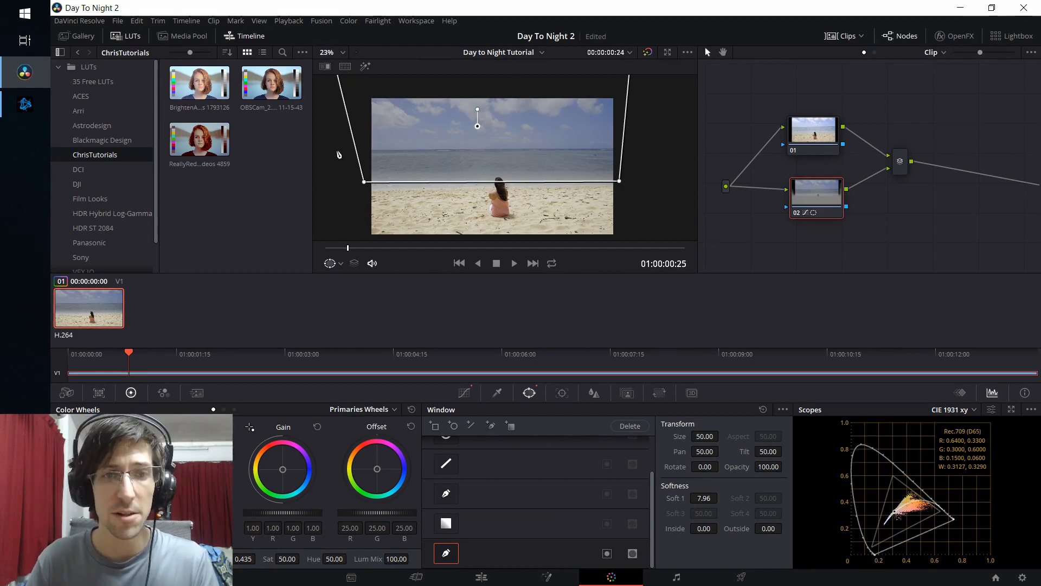
- Select node 01 and darken it by lowering the white point of its linked custom curve
click(795, 142)
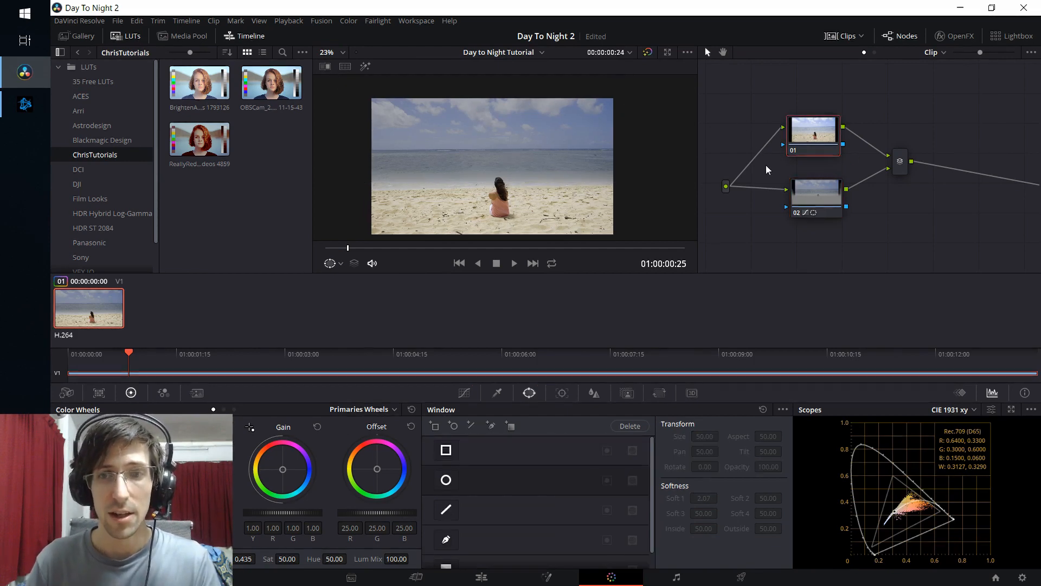
mouse_move(815, 142)
mouse_down()
mouse_move(824, 135)
mouse_move(818, 142)
mouse_up()
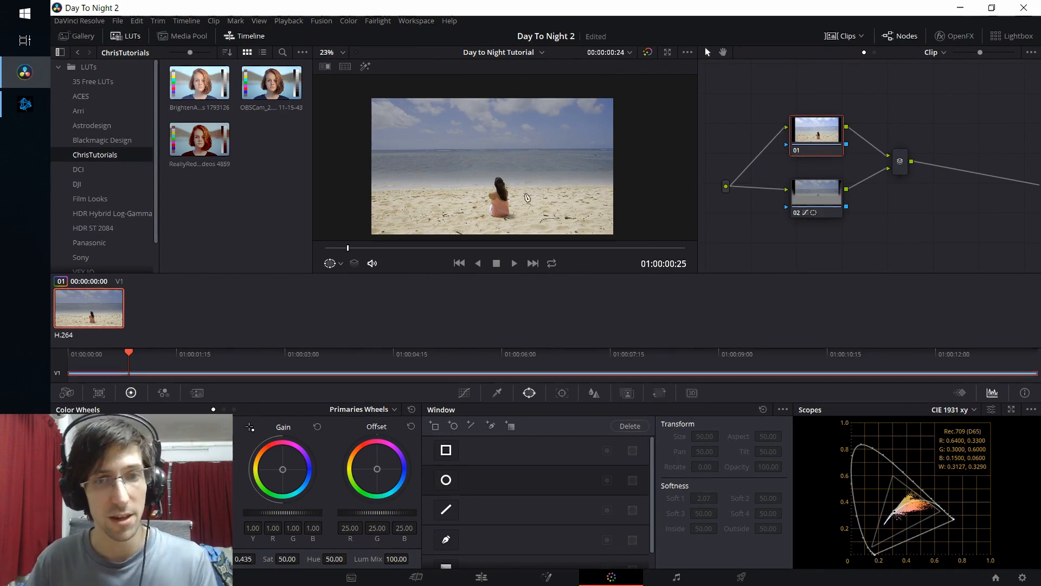
drag(790, 267, 785, 264)
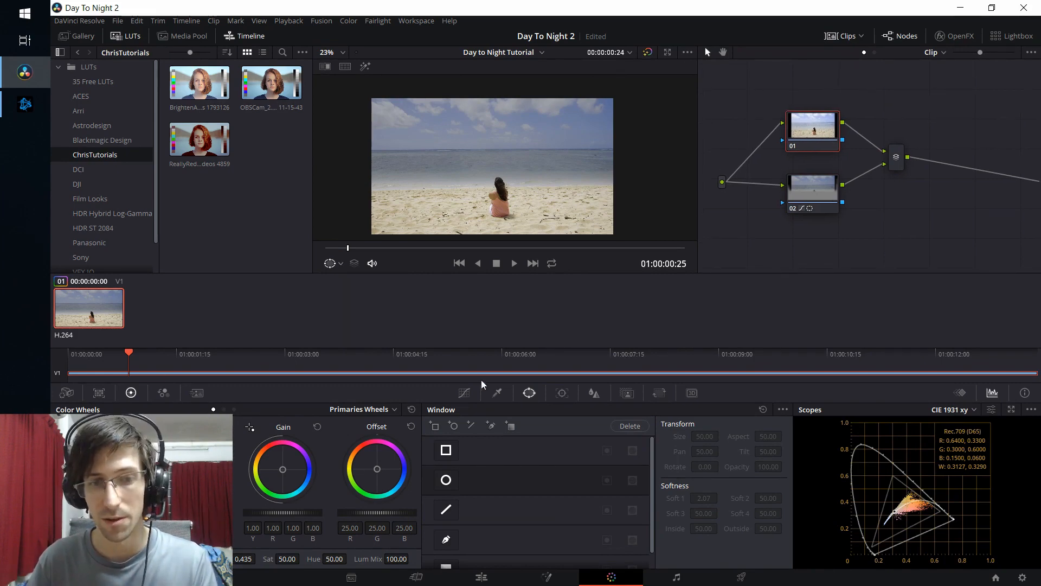
click(464, 392)
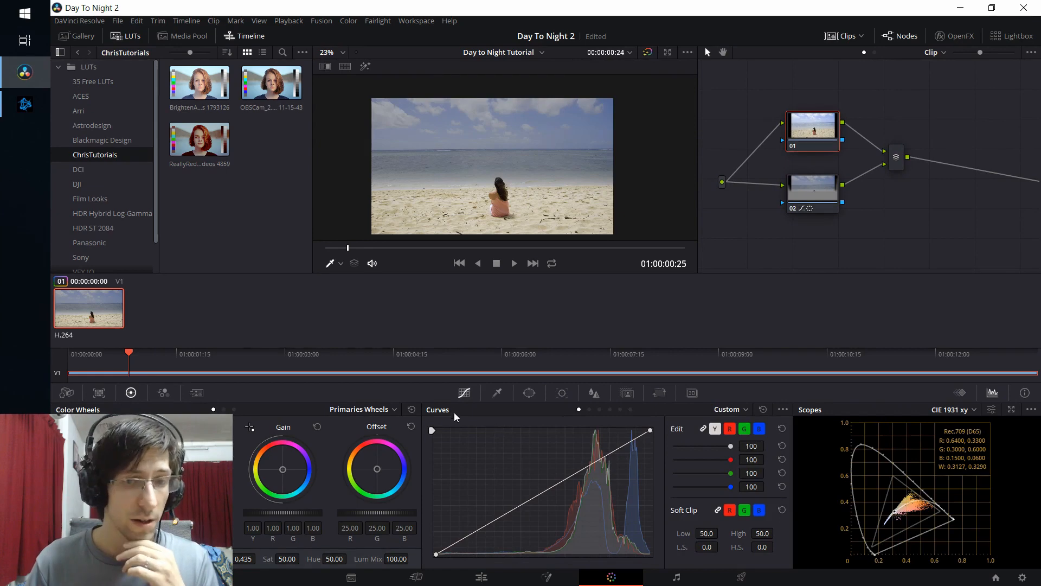
click(650, 430)
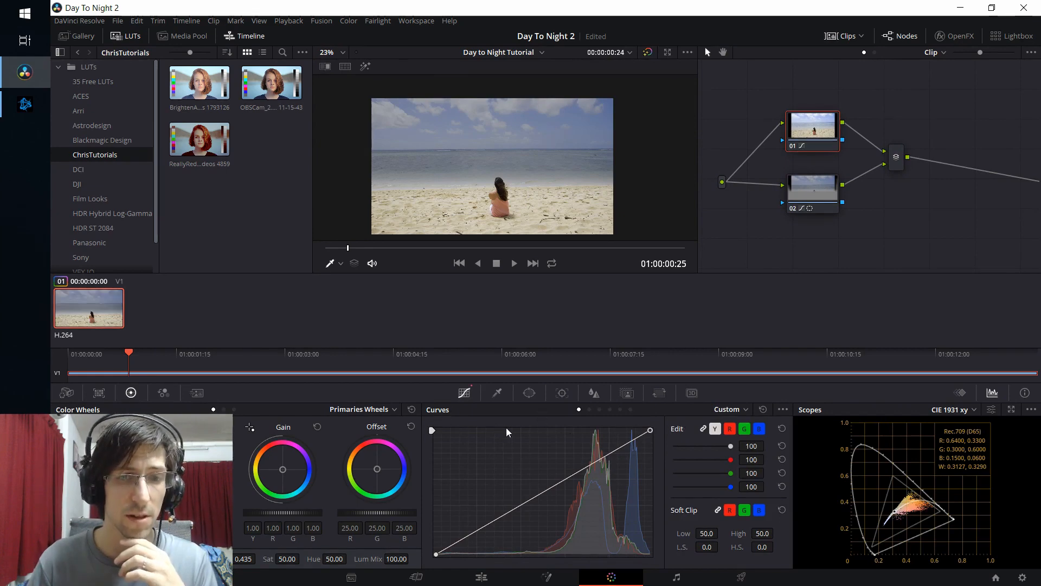
drag(650, 431, 666, 457)
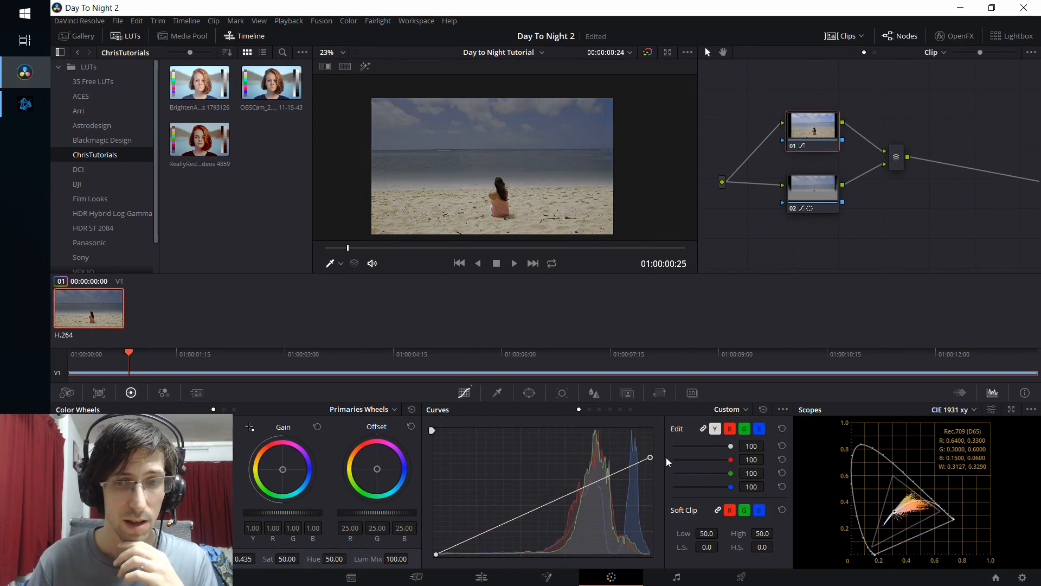
- Unlink node 01's curve channels and lower the white points of the red and green curves for a blue tint
click(716, 429)
click(730, 429)
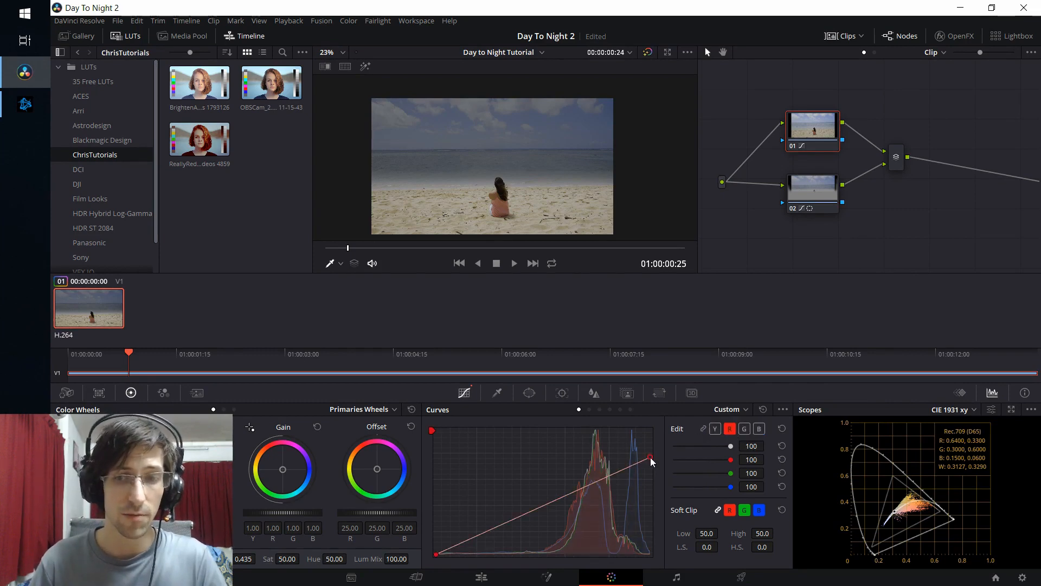
drag(653, 458, 661, 483)
click(745, 430)
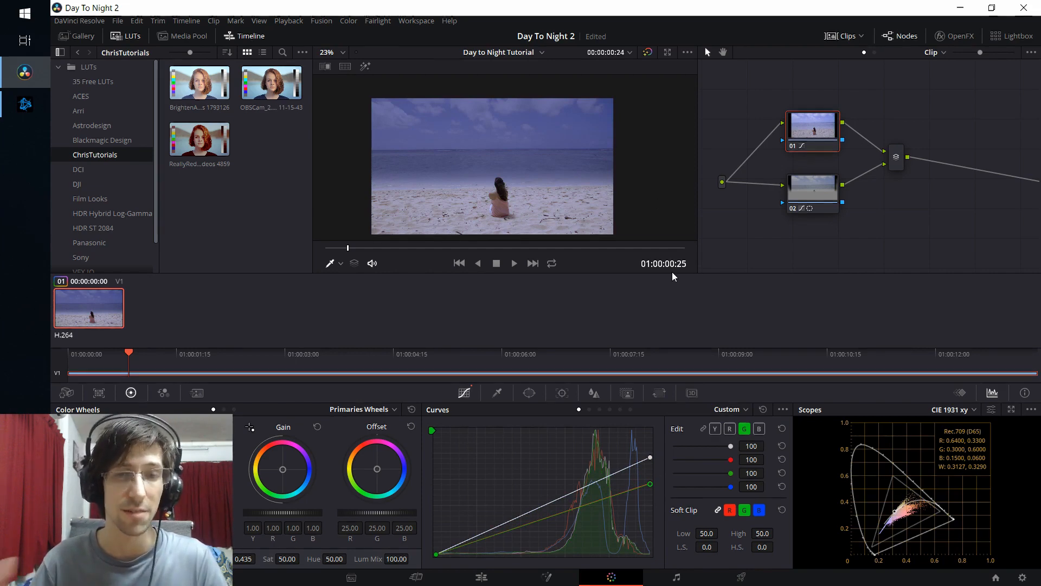
- Shift node 01's Gain toward blue, to about red 1.02, green 0.99 and blue 1.09
scroll(426, 188, up, 1)
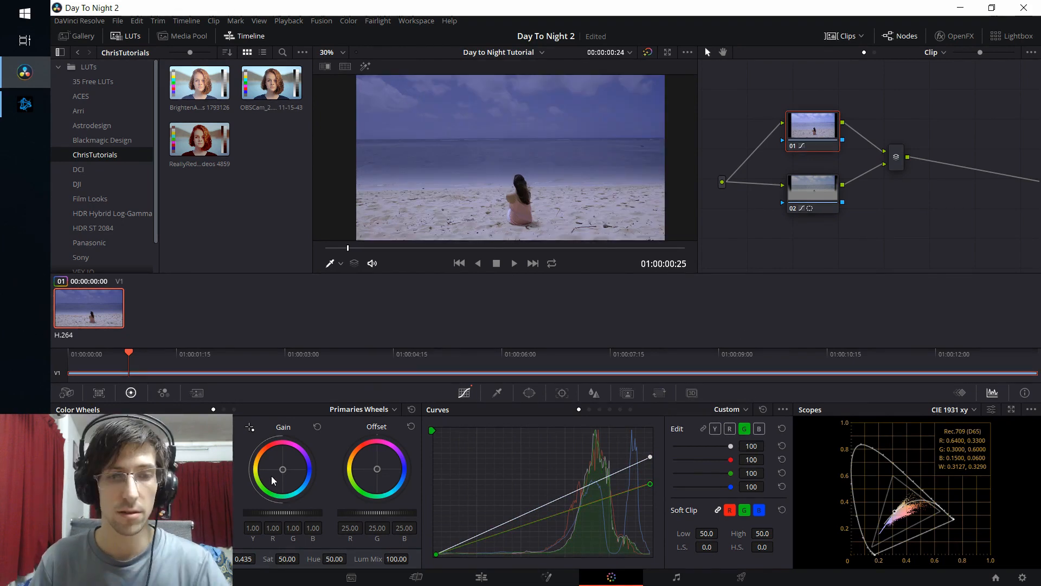
drag(471, 226, 462, 227)
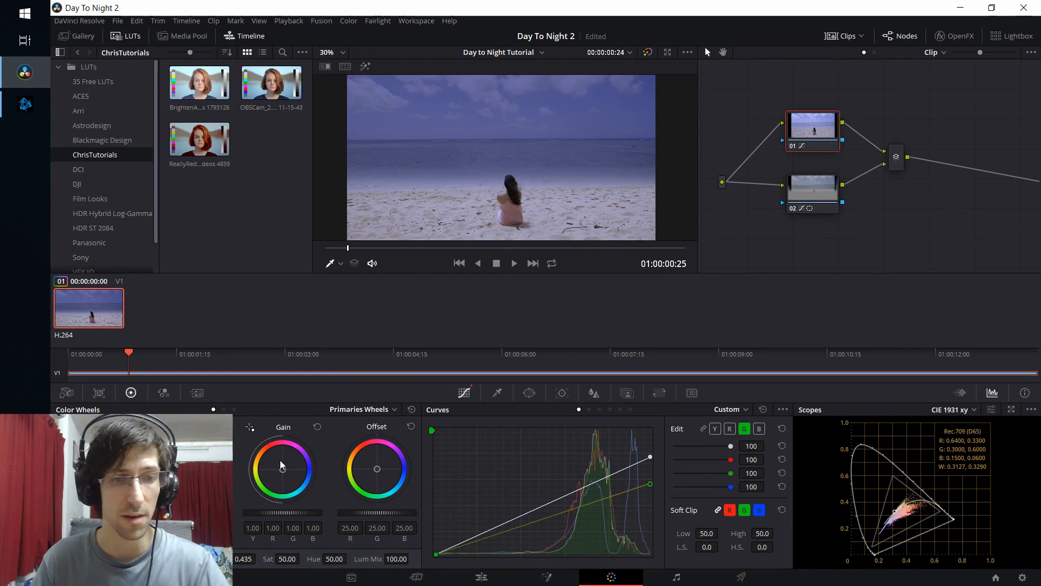
drag(282, 470, 284, 468)
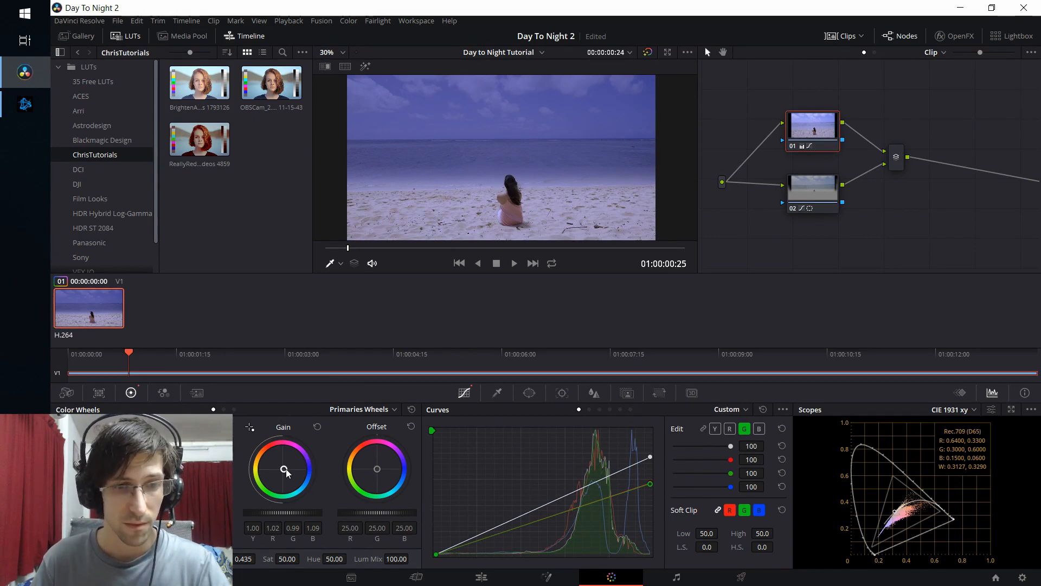
- Lower the white points of node 01's luma, red, green and blue curves further, keeping red and green below blue
scroll(558, 171, down, 2)
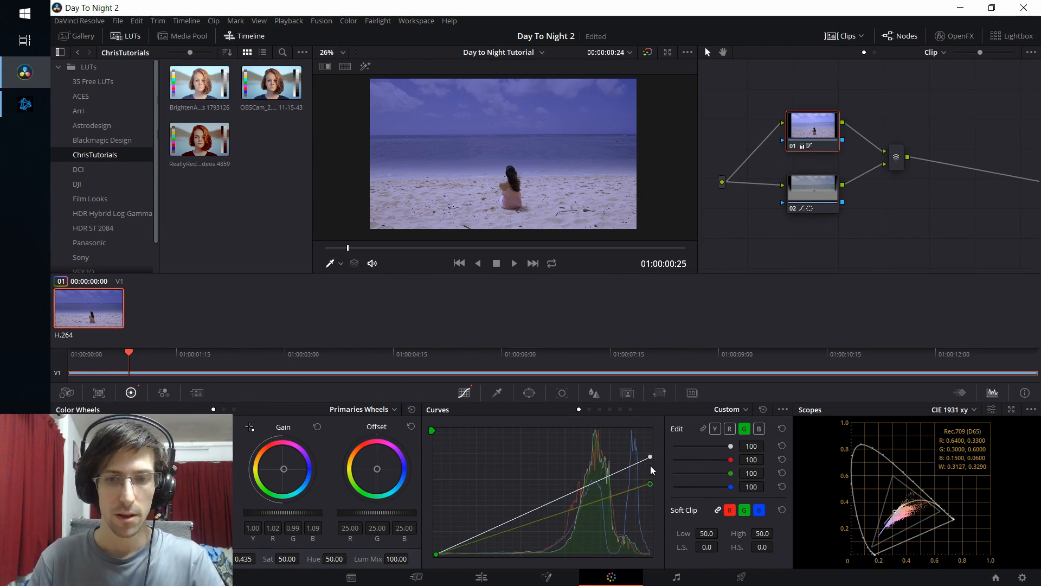
mouse_move(650, 456)
mouse_down()
mouse_move(659, 496)
mouse_move(652, 471)
mouse_up()
click(653, 484)
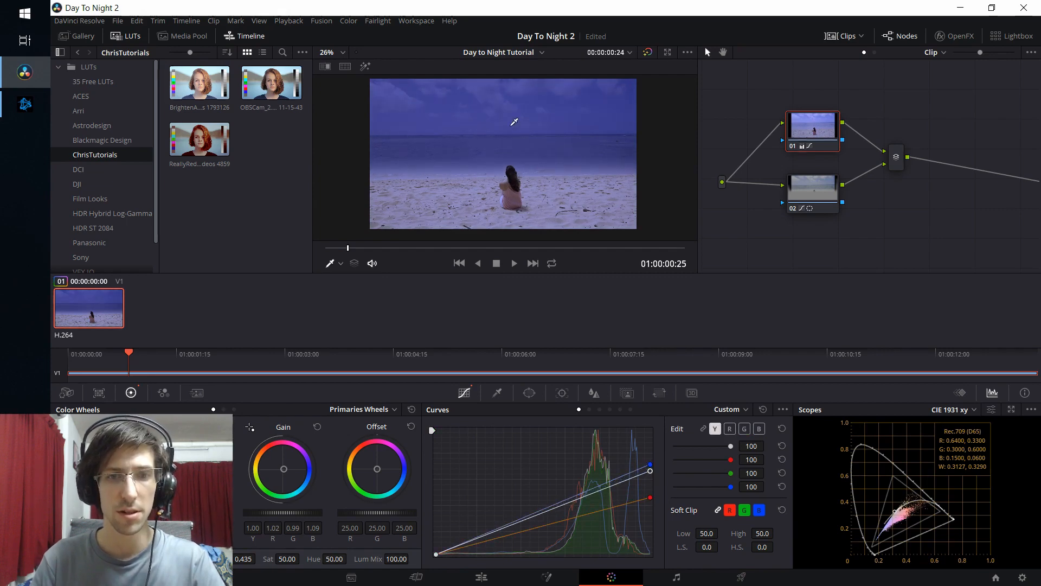
drag(650, 465, 650, 471)
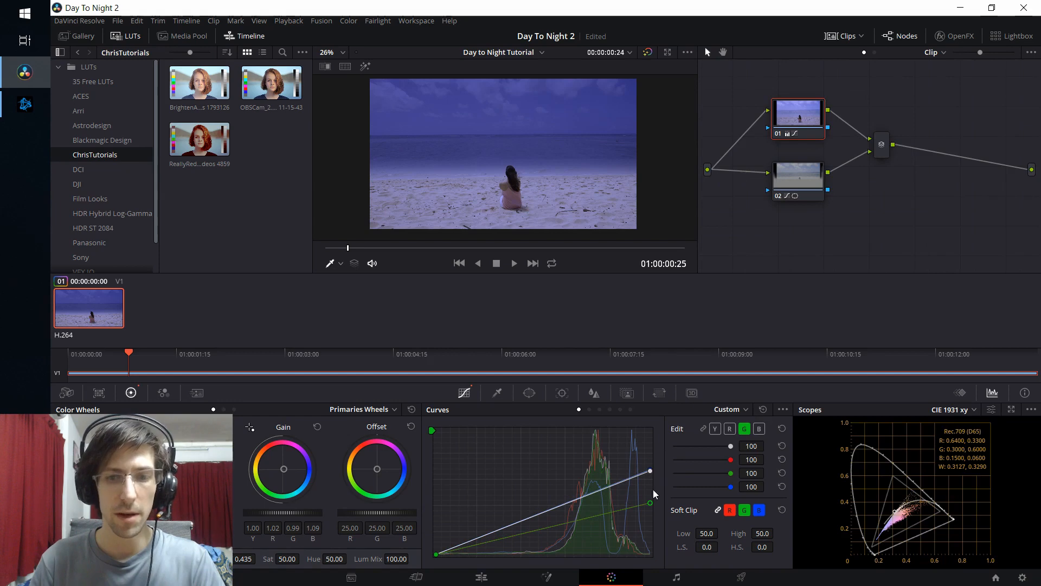
drag(650, 502, 655, 513)
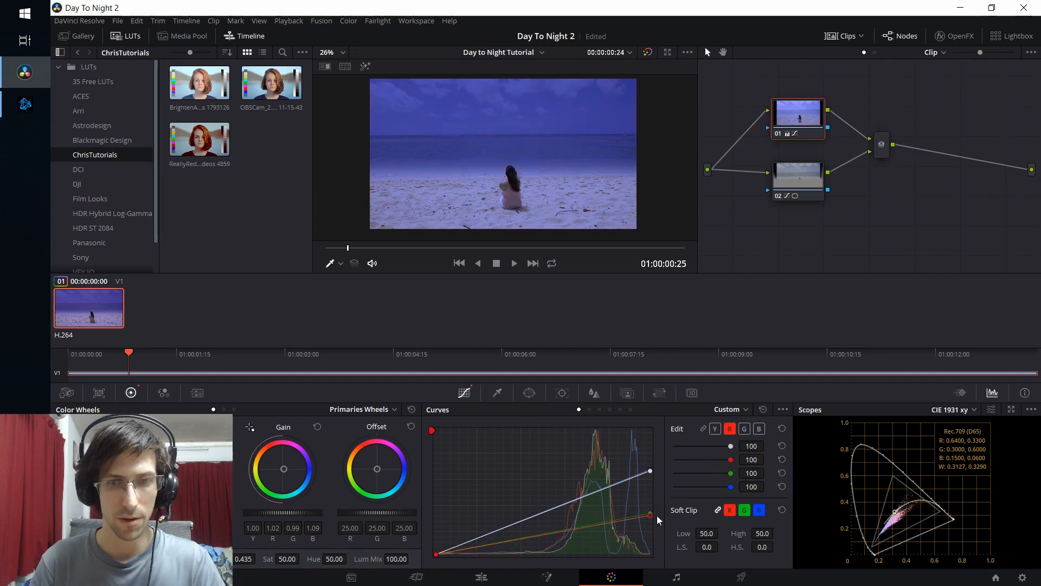
drag(650, 471, 665, 490)
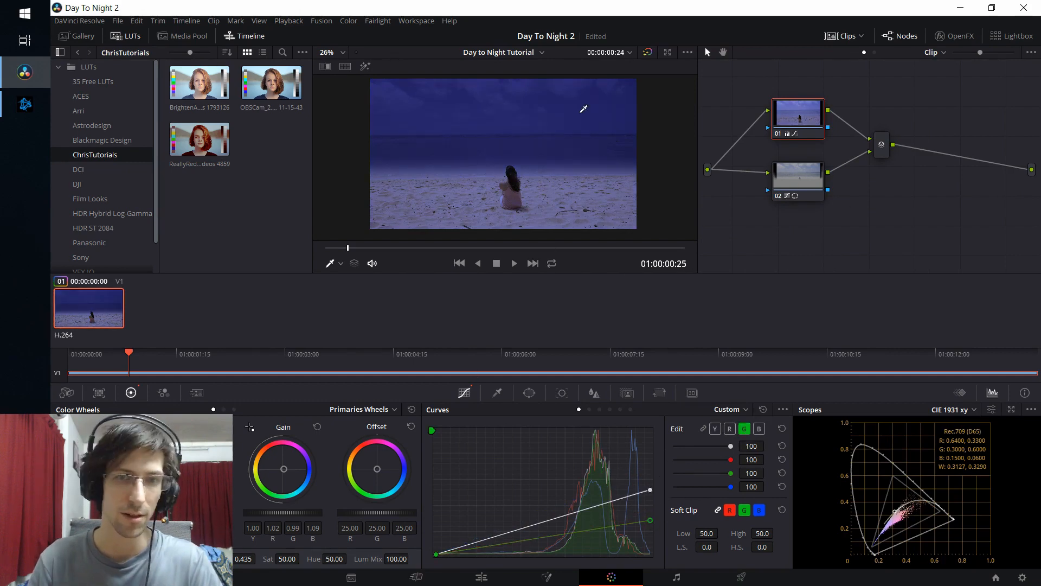
- Brighten the masked sky and sea slightly by raising the white point of node 02's custom curve
click(792, 174)
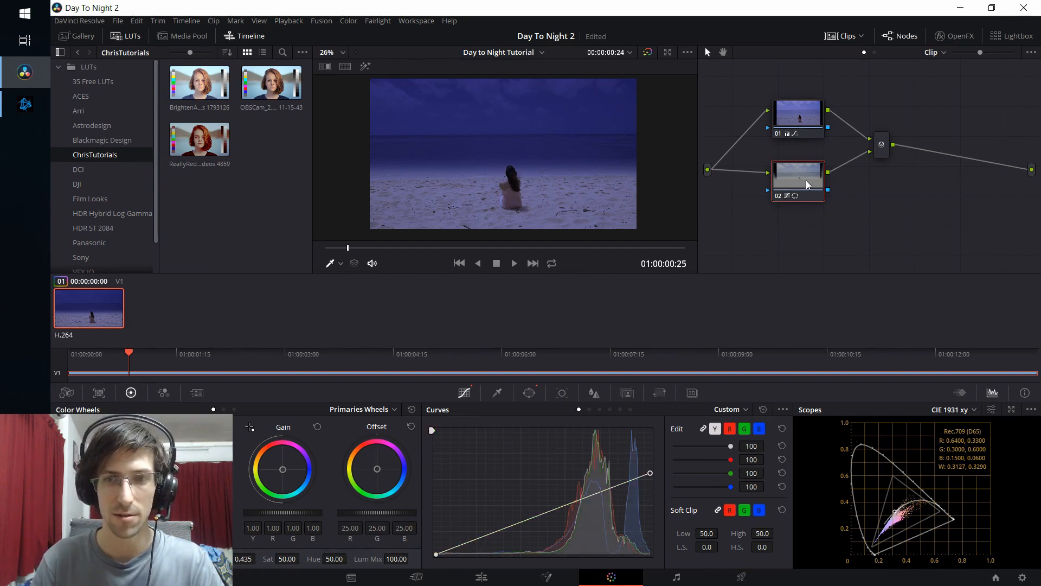
drag(805, 180, 806, 181)
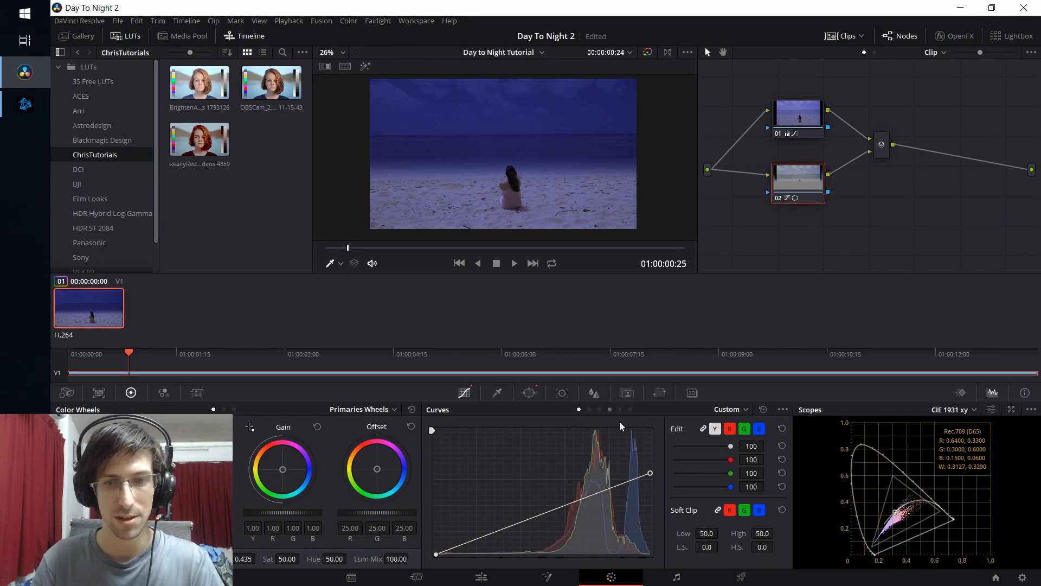
drag(649, 473, 672, 456)
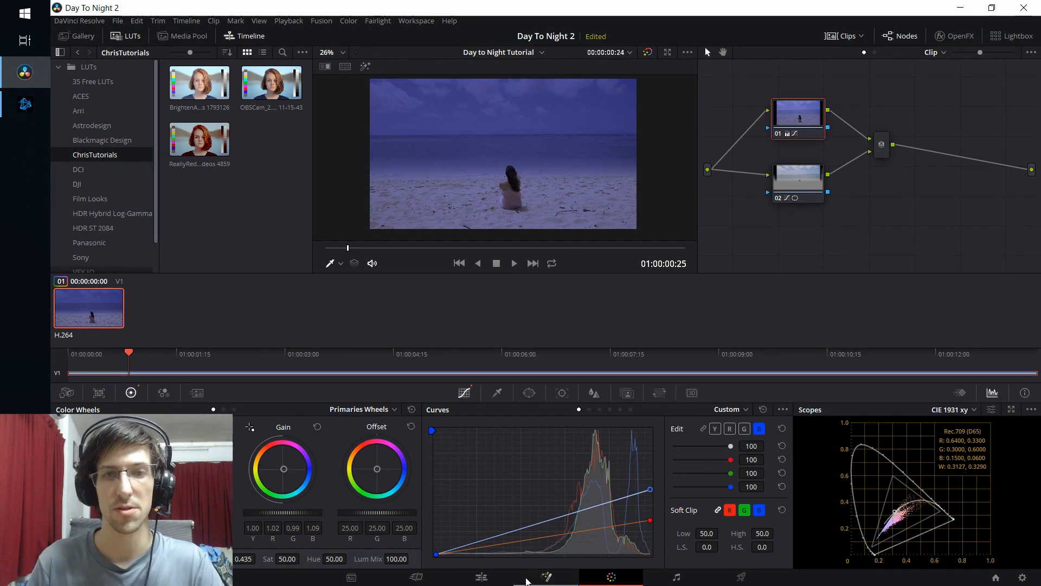
- On the Fusion page, add a Hot Spot effect between MediaIn1 and MediaOut1 and center its node between them
click(546, 578)
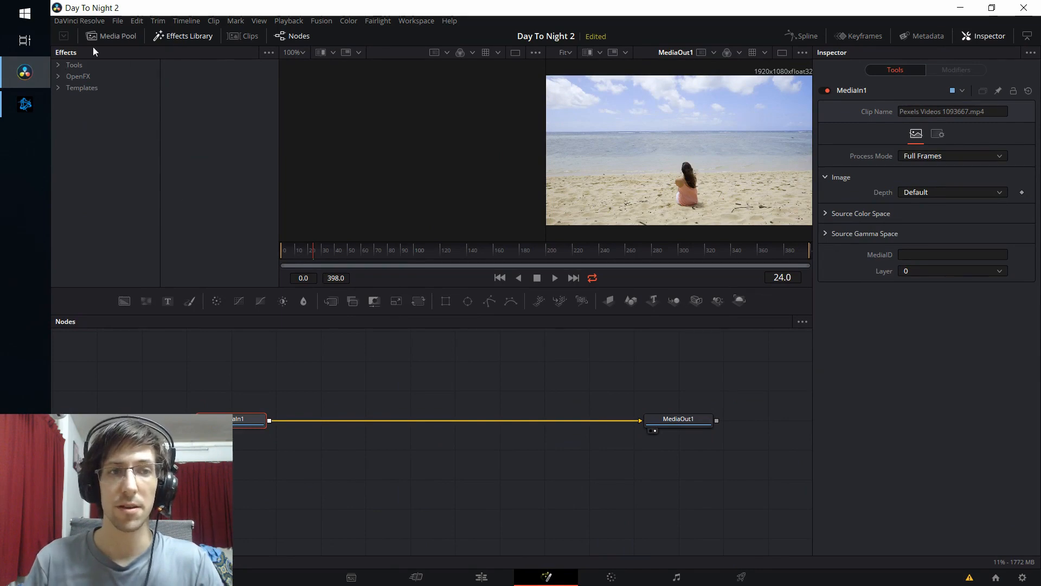
click(58, 65)
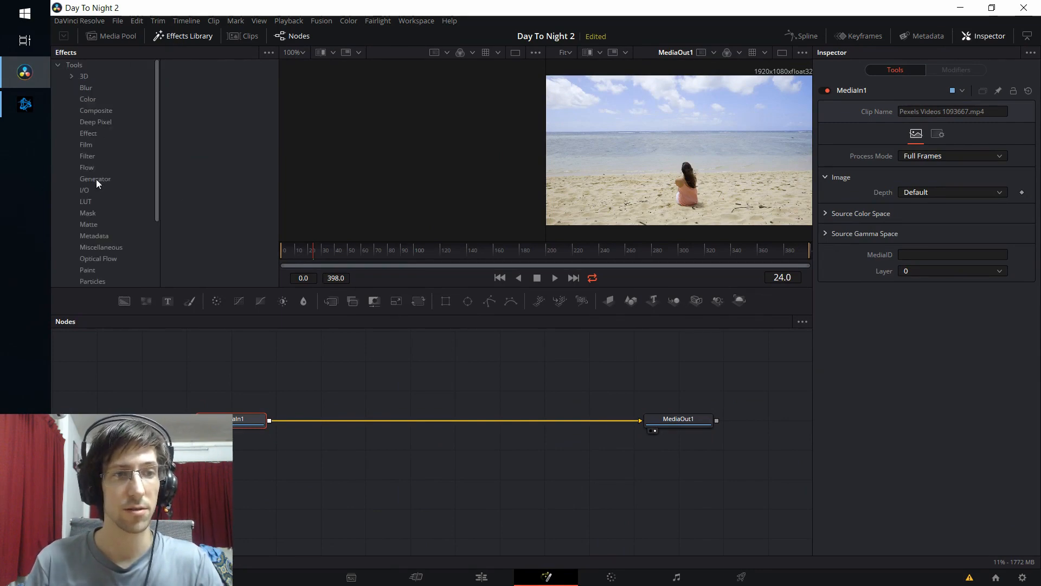
click(93, 135)
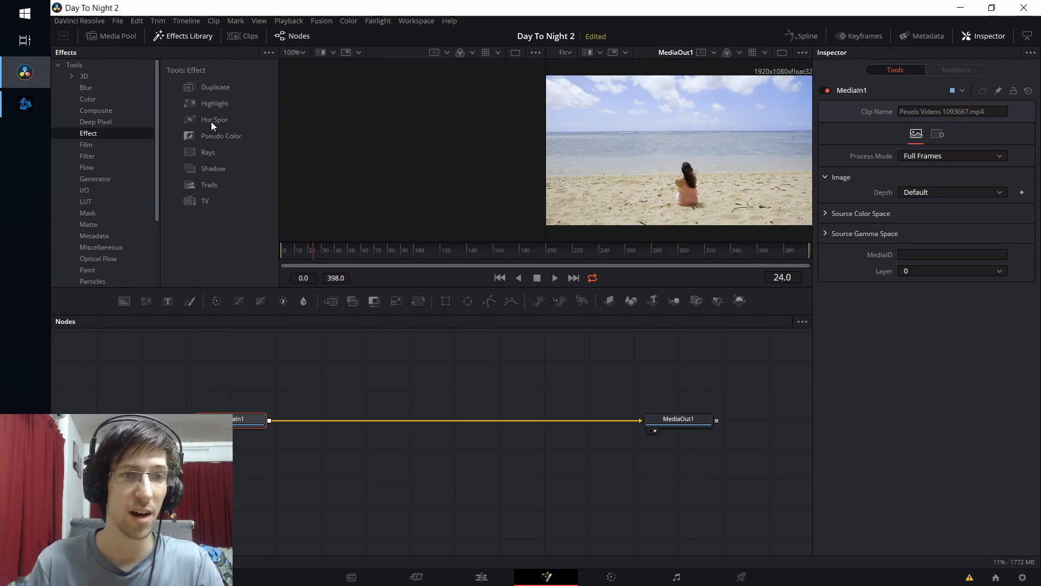
drag(211, 122, 202, 69)
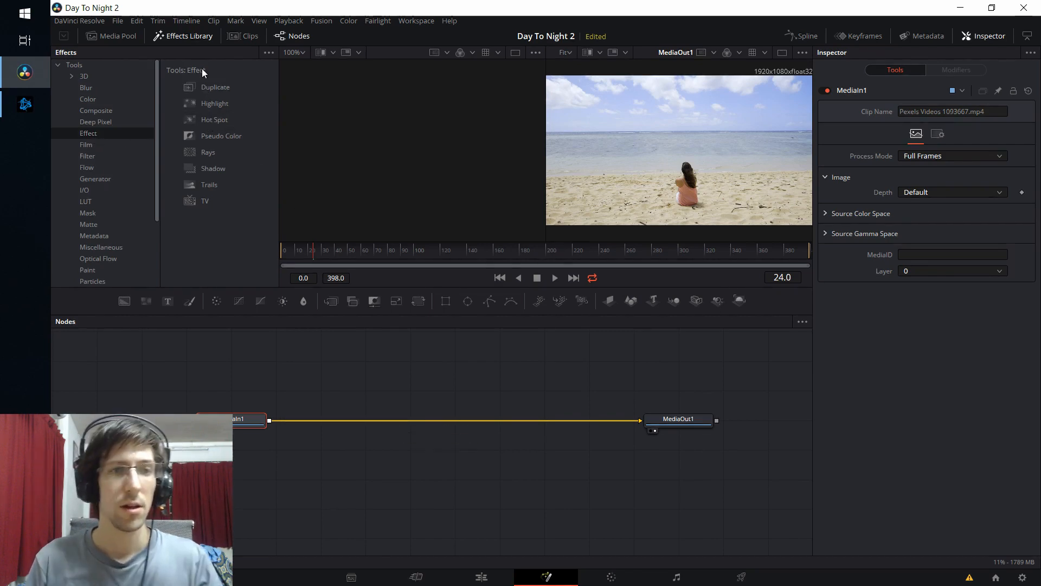
double_click(204, 123)
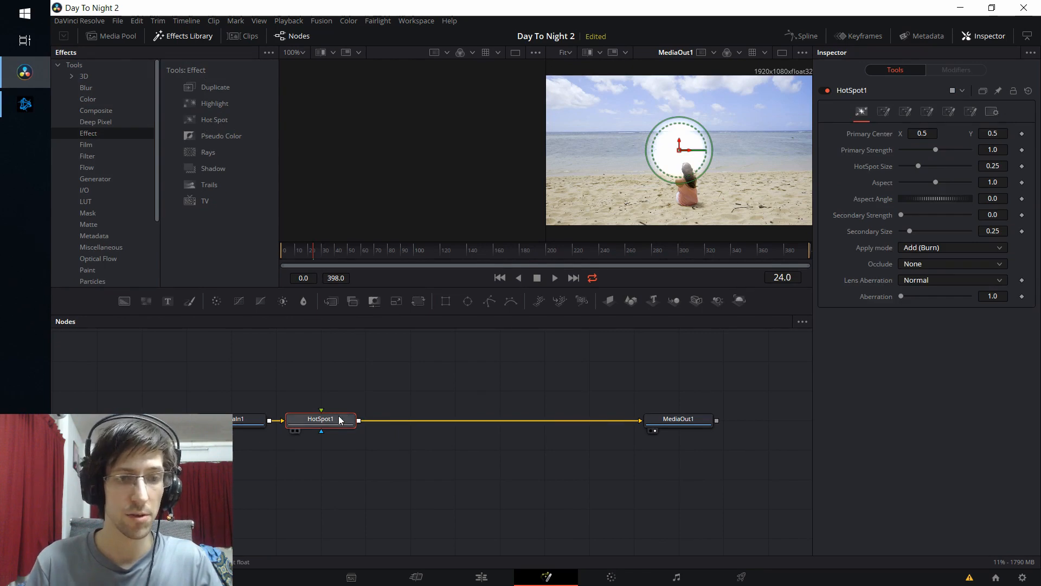
drag(343, 421, 468, 420)
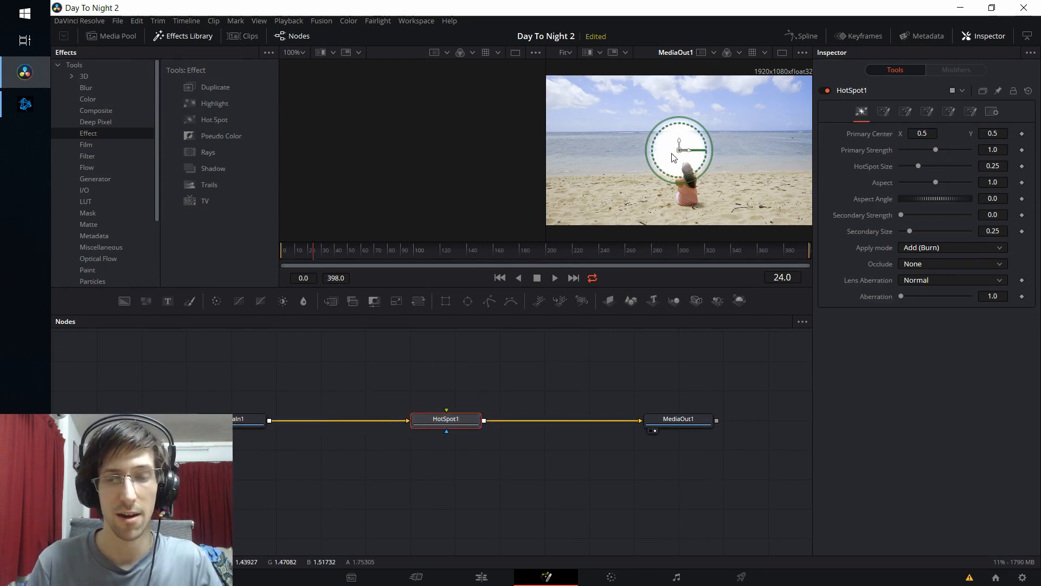
- Place the hot spot in the image's upper-left corner with Primary Strength 0.236, HotSpot Size 0.453, Aspect 4.05 and Aspect Angle -36.5
drag(671, 150, 559, 95)
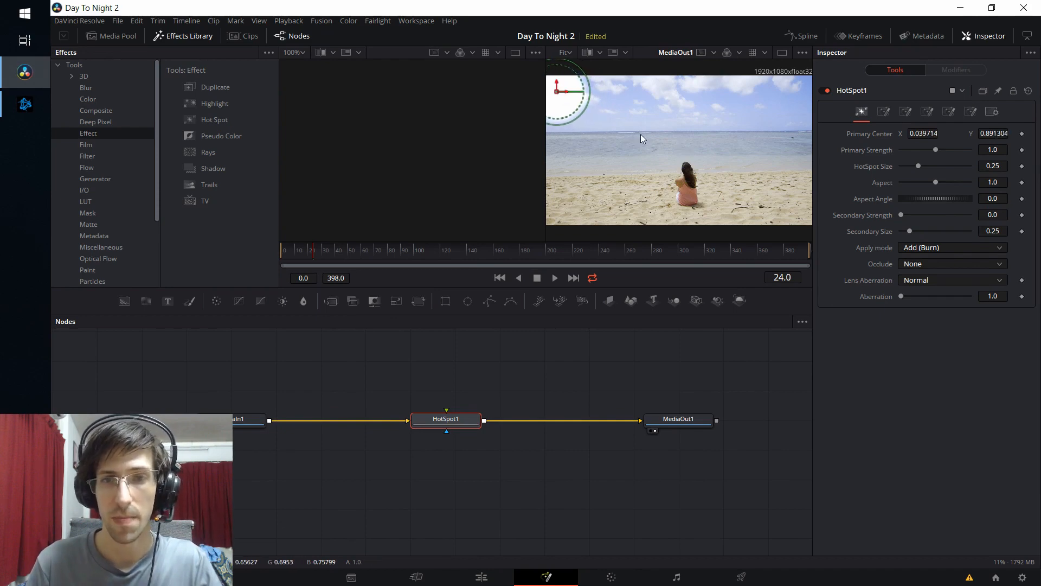
mouse_move(639, 134)
mouse_down()
mouse_move(671, 144)
mouse_move(629, 146)
mouse_up()
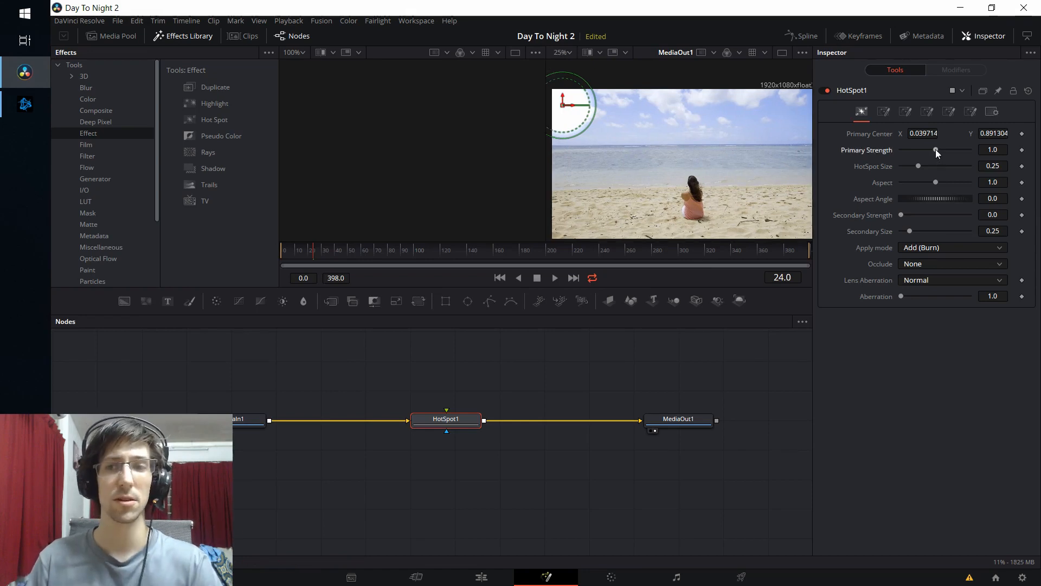
drag(935, 149, 909, 148)
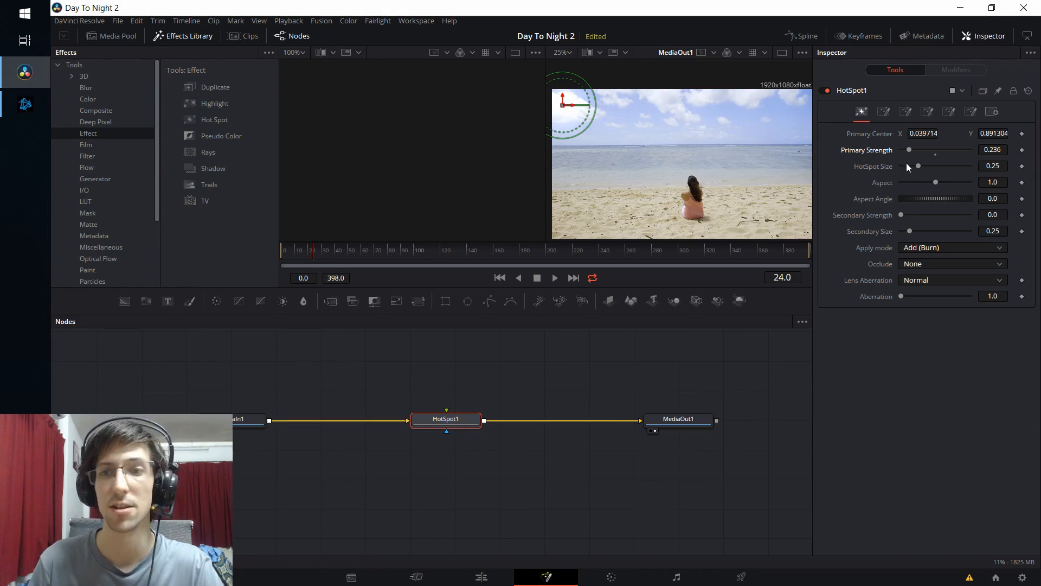
drag(919, 166, 932, 166)
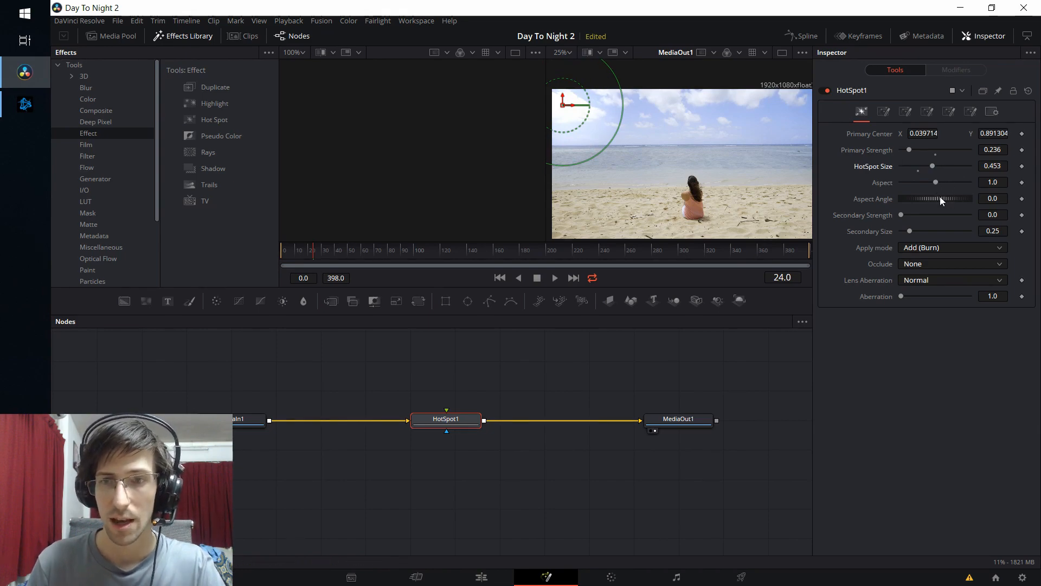
mouse_move(917, 201)
mouse_down()
mouse_move(944, 198)
mouse_move(924, 200)
mouse_up()
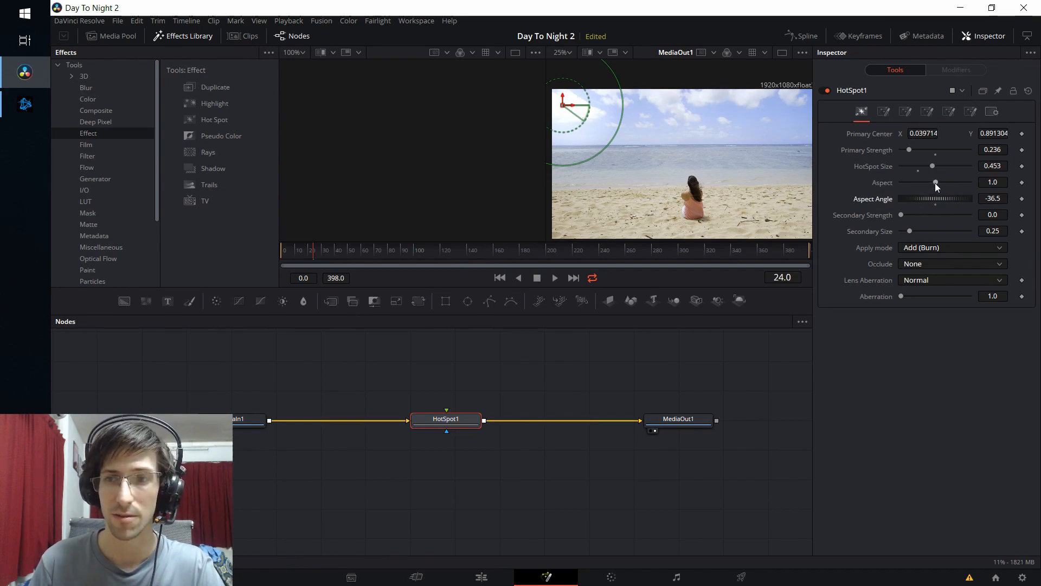
drag(936, 183, 961, 182)
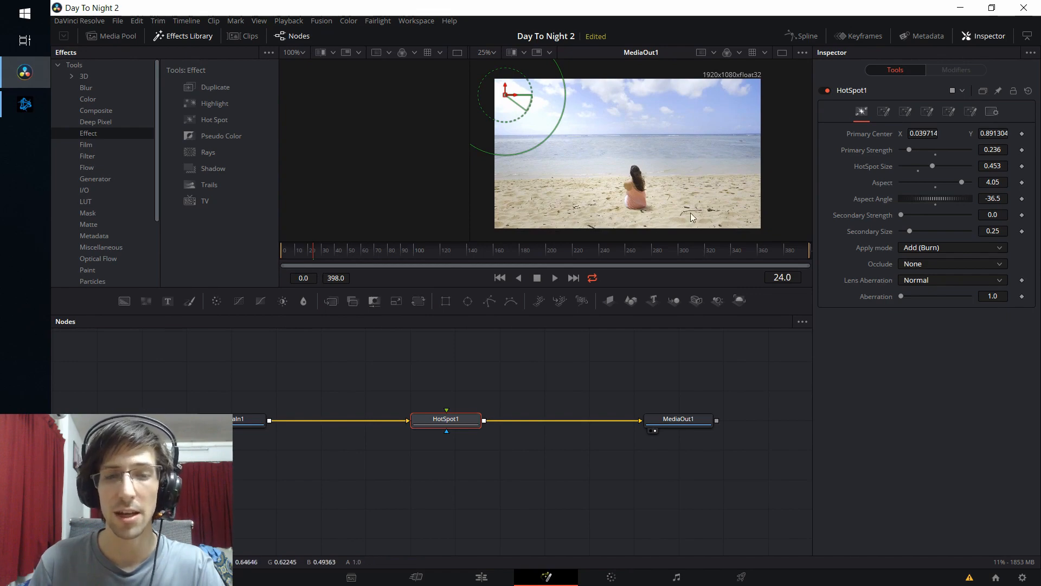
- Check the hot spot in the graded shot, raise its Primary Strength to 0.394 and move its center to about X -0.038, Y 1.05
click(604, 580)
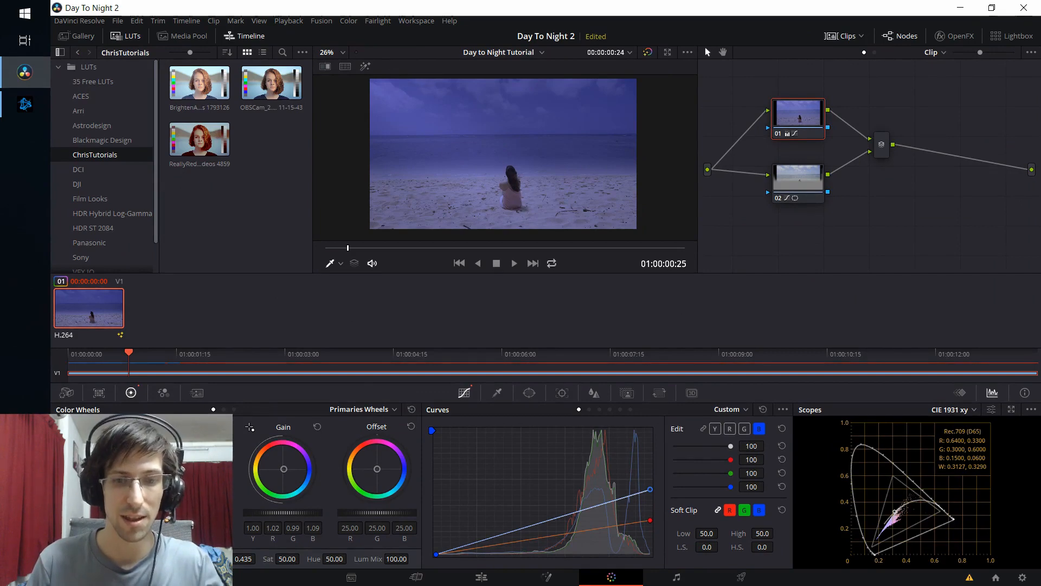
click(547, 576)
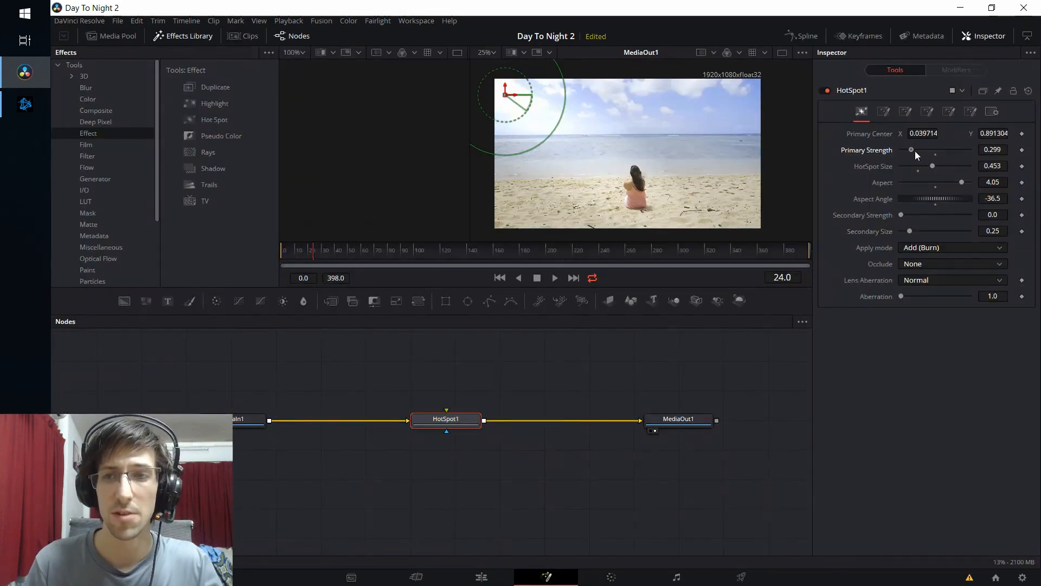
drag(916, 150, 916, 151)
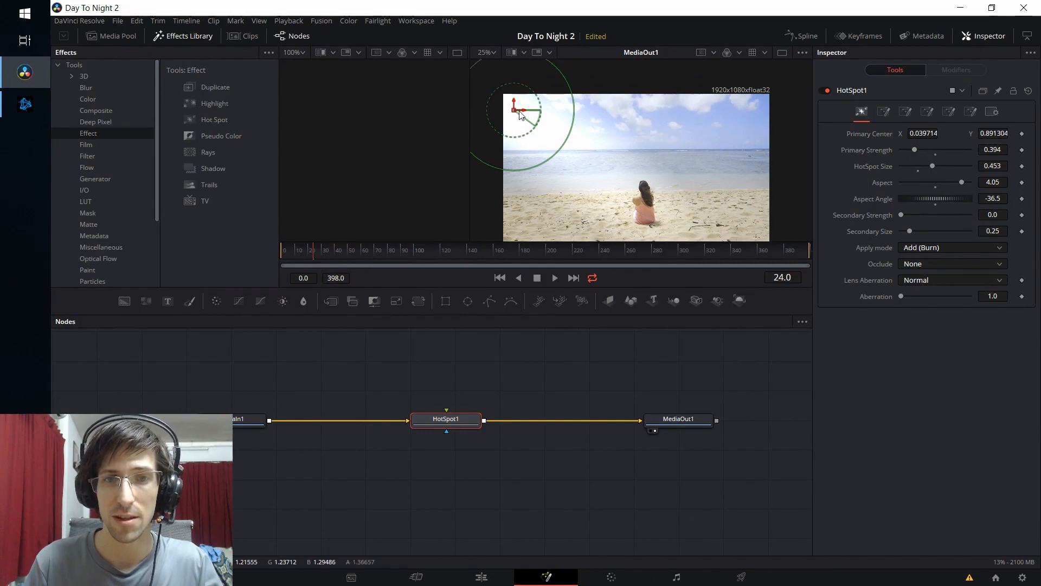
mouse_move(519, 112)
mouse_down()
mouse_move(498, 90)
mouse_move(552, 114)
mouse_move(520, 96)
mouse_up()
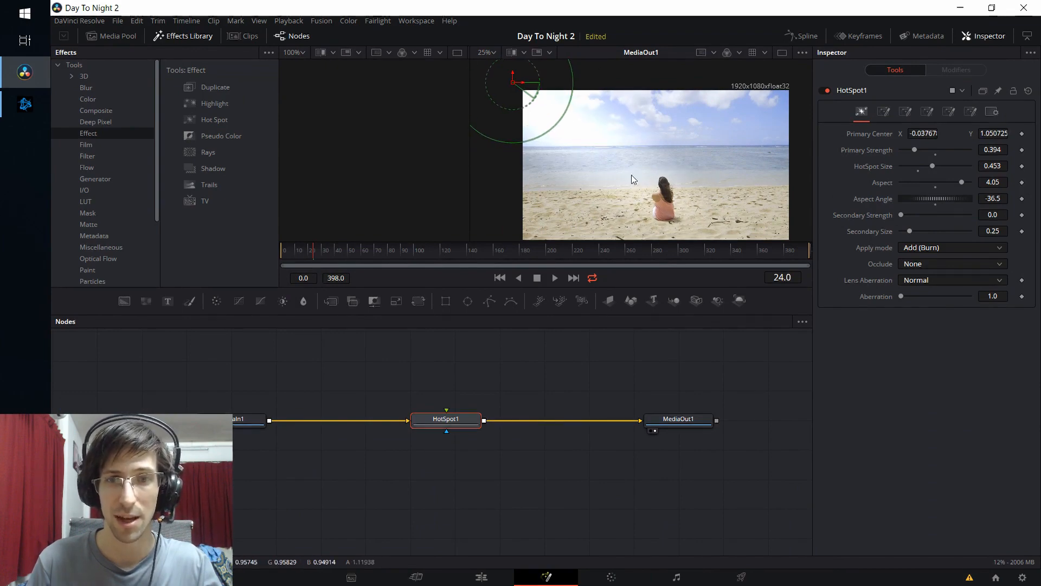
- Check the hot spot in the graded shot, then set its Primary Strength to 0.378 and both Secondary Strength and Secondary Size to 0.205
drag(708, 201, 671, 191)
click(620, 575)
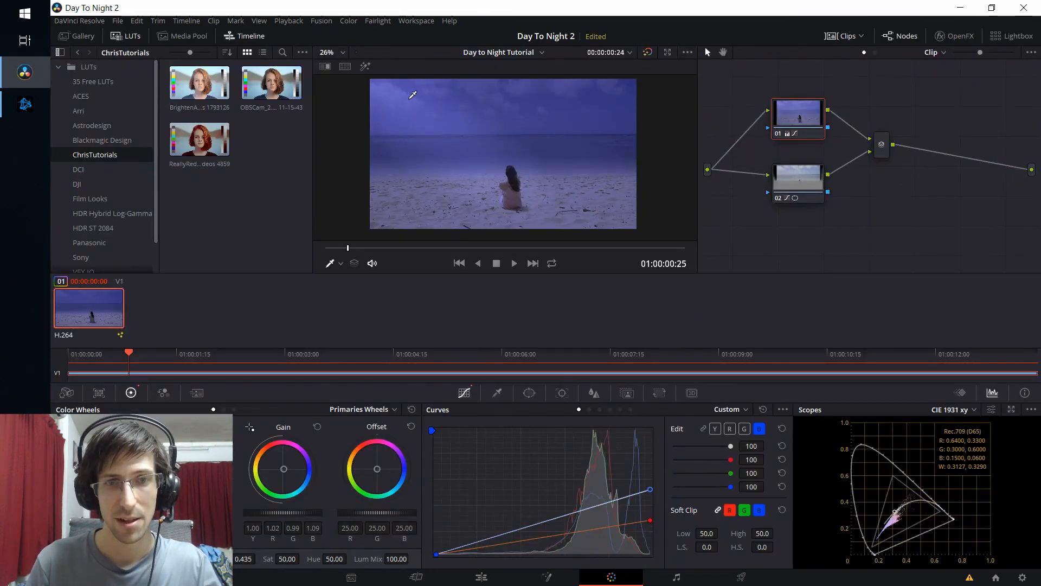
click(547, 576)
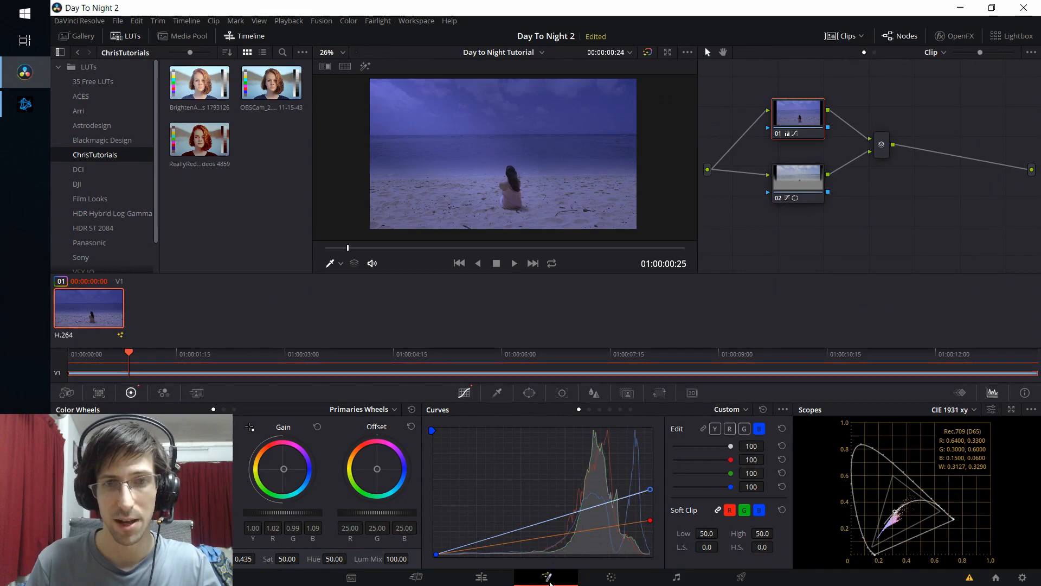
drag(900, 219, 913, 217)
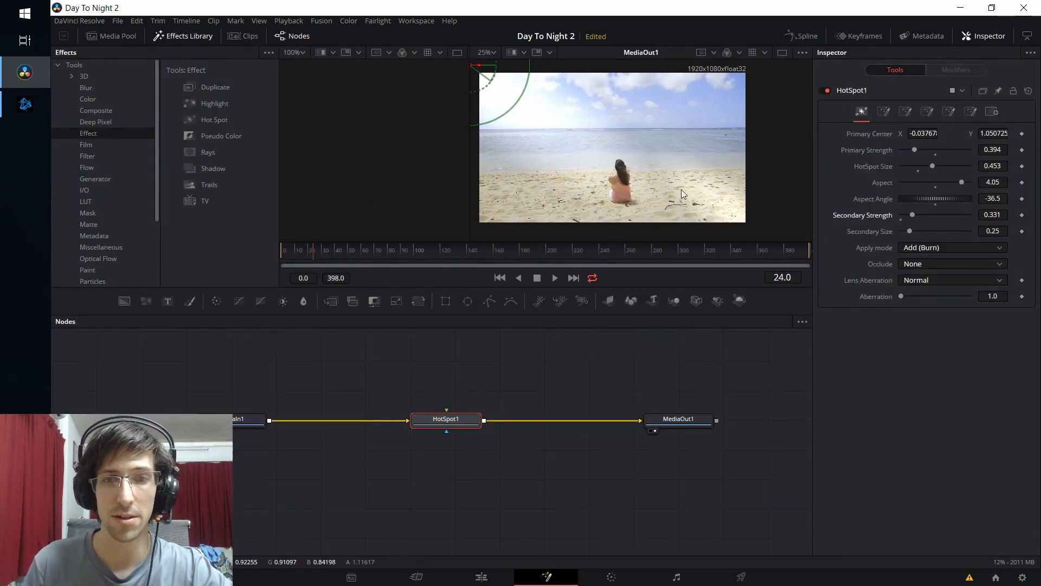
drag(910, 233, 909, 233)
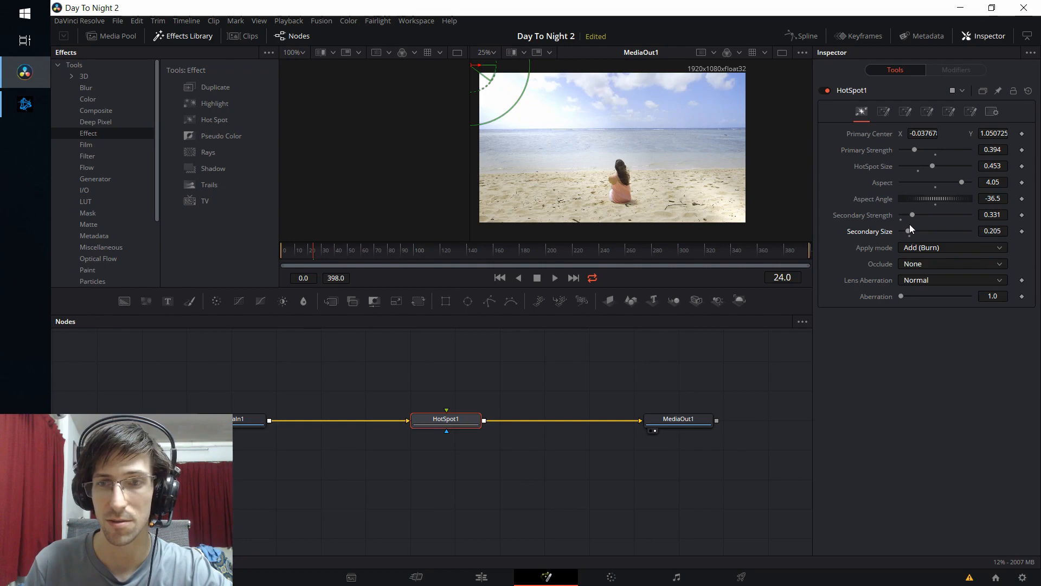
drag(912, 215, 906, 216)
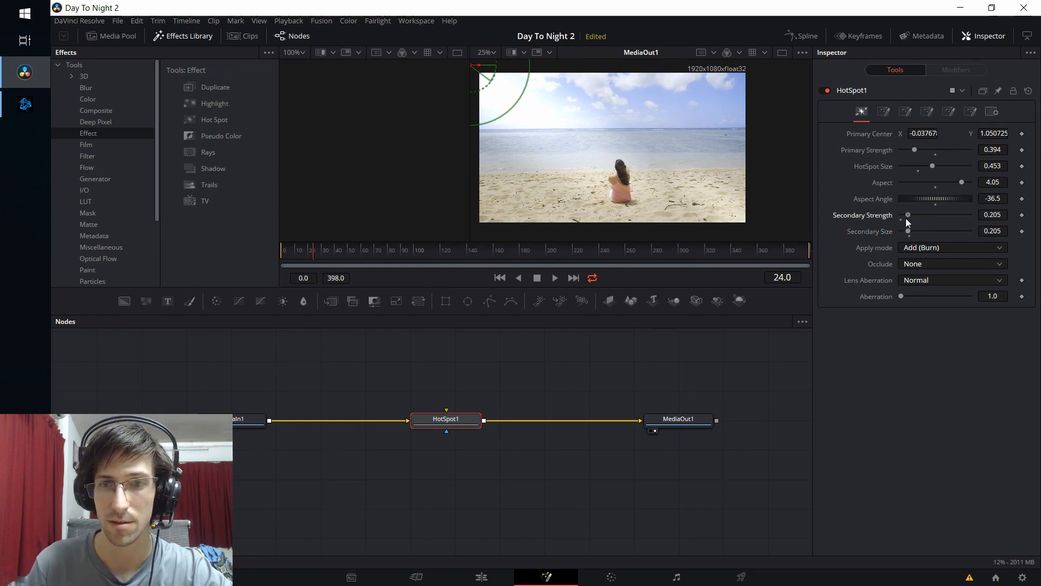
key(1)
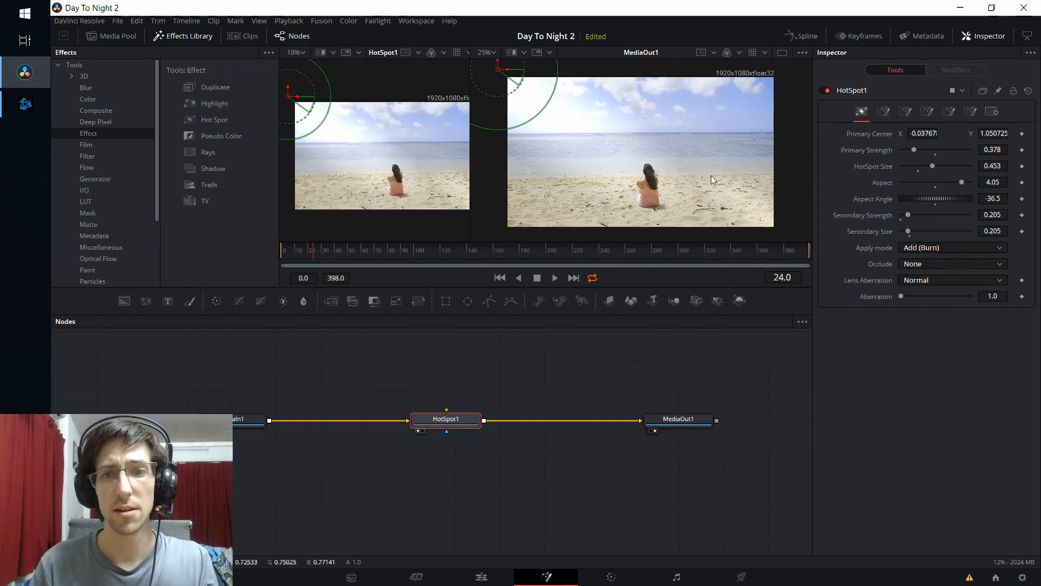
- Examine the moonlight glow in the graded shot on the Color page and compare it with the grades bypassed
click(611, 576)
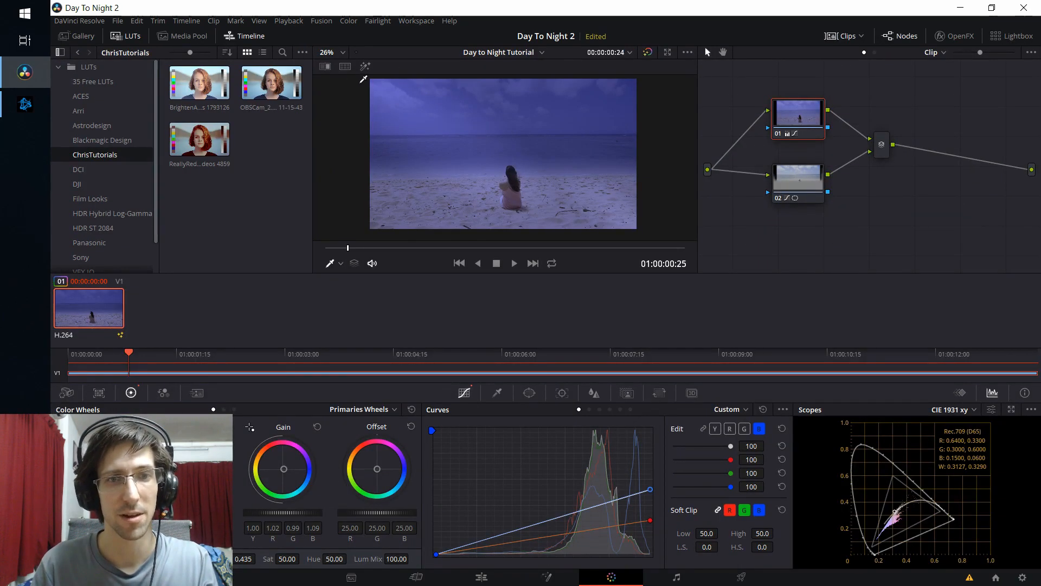
scroll(523, 171, up, 1)
drag(521, 175, 487, 161)
scroll(472, 165, down, 1)
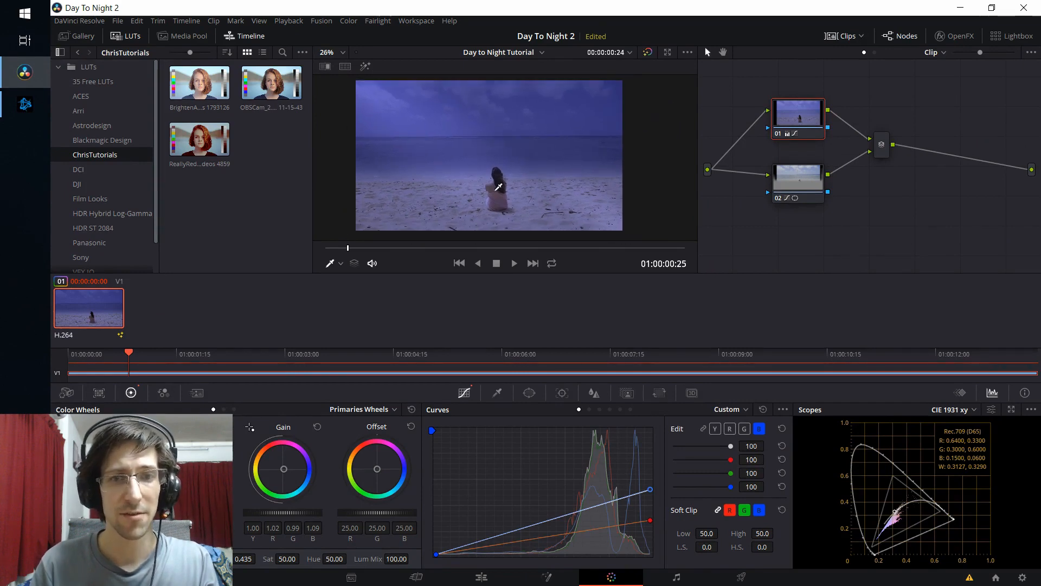
scroll(480, 196, up, 1)
scroll(482, 174, down, 1)
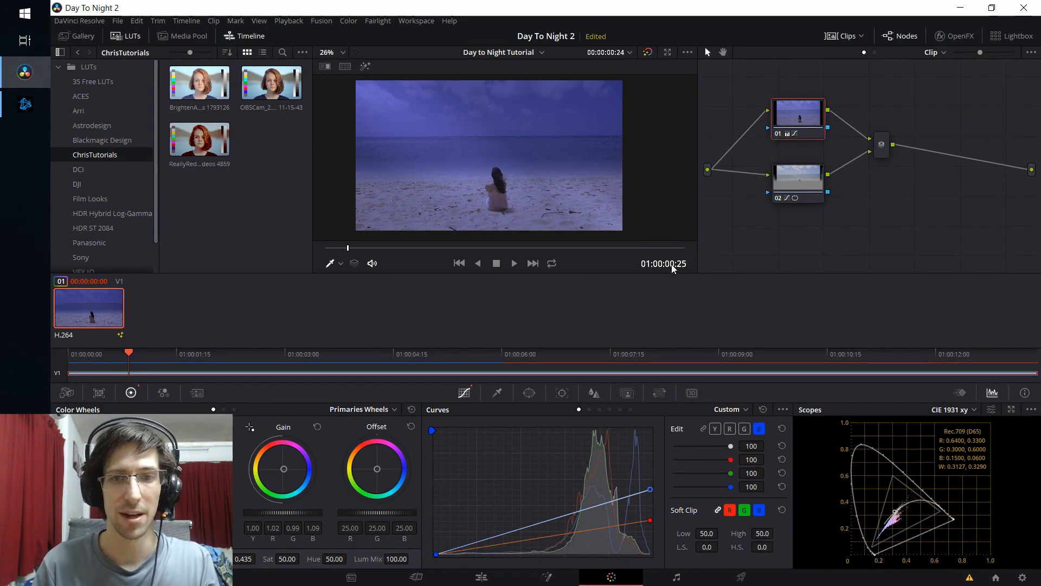
drag(653, 153, 657, 156)
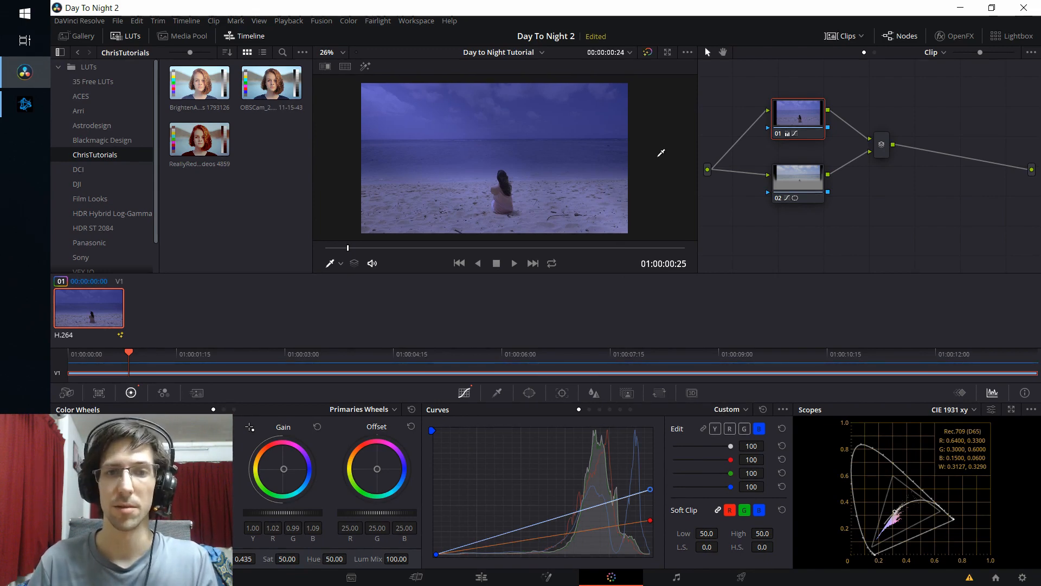
key(shift+d)
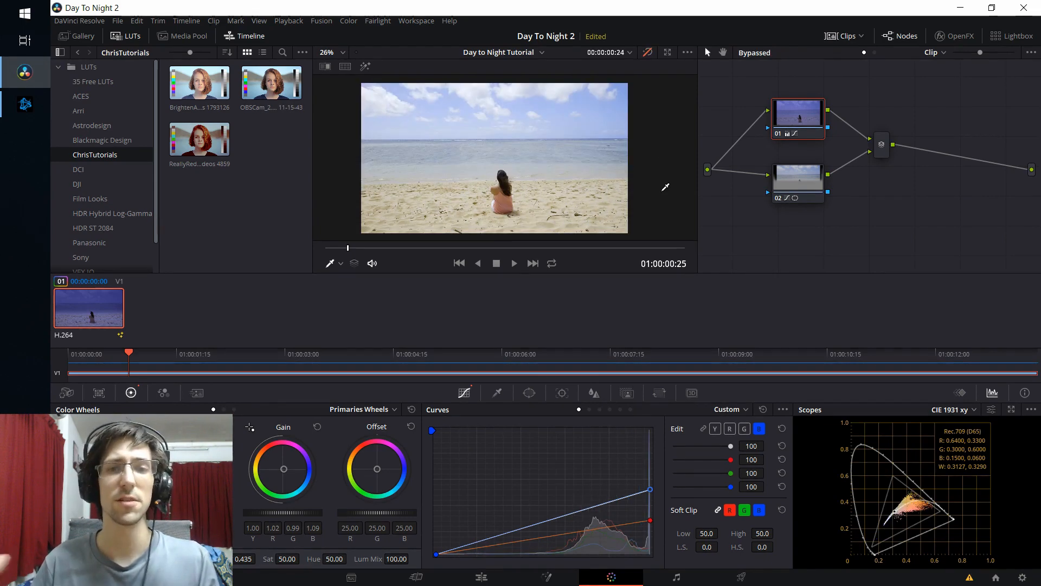
key(shift+d)
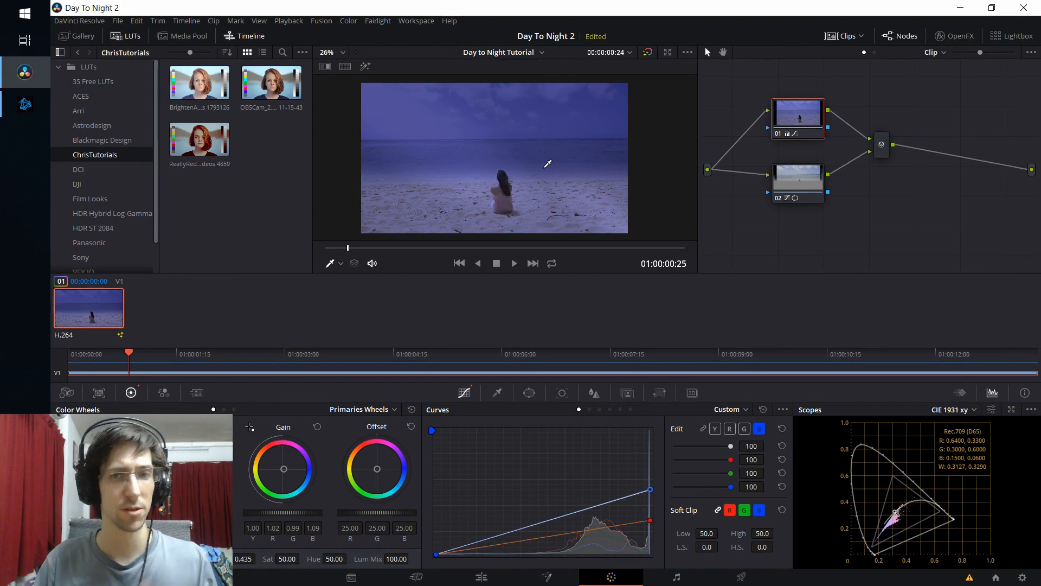
- Lower both bottom corners of node 02's sky-and-sea window slightly so its edge sits further down the beach
click(784, 186)
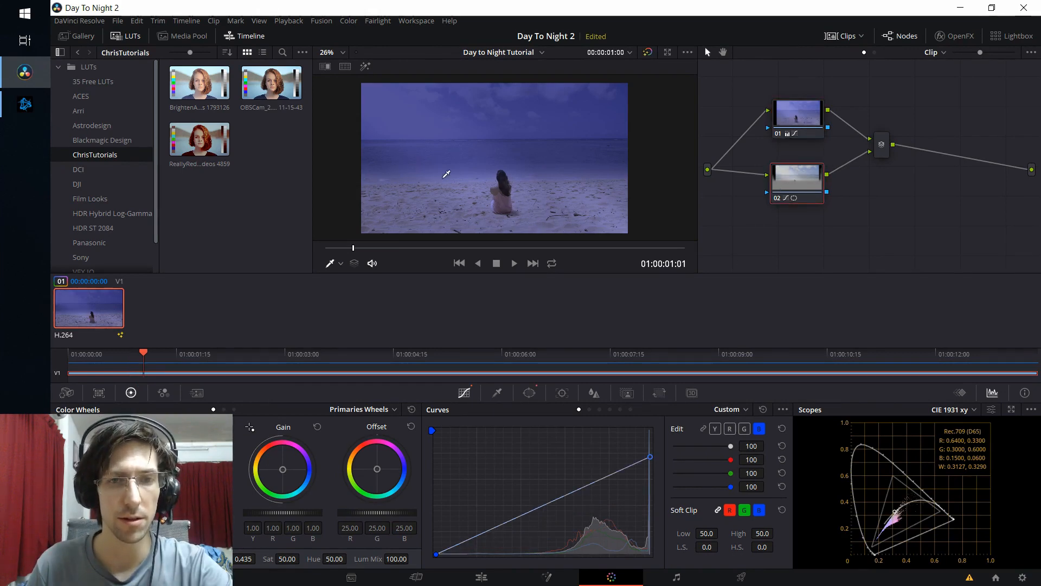
click(533, 395)
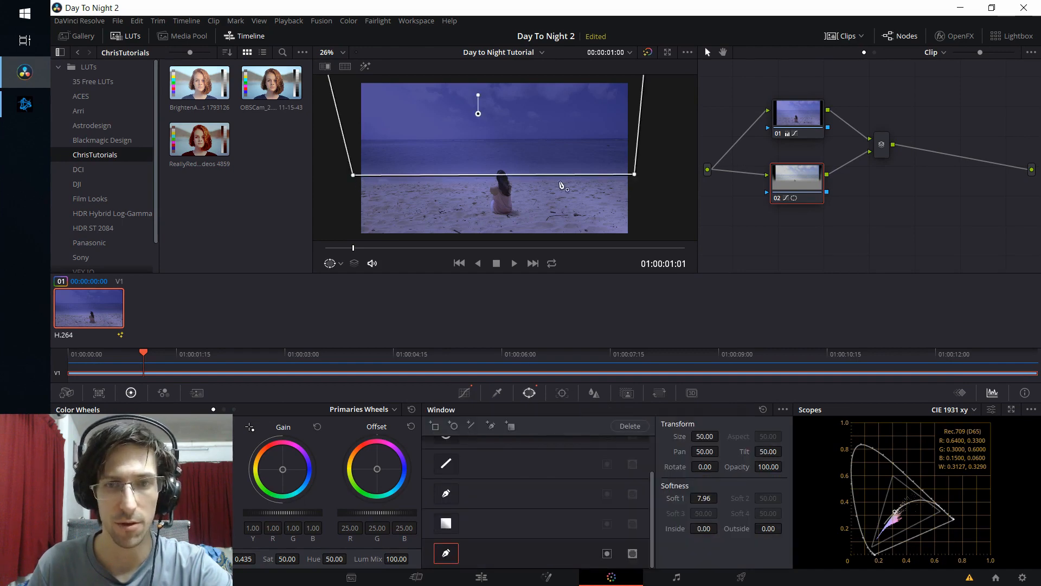
drag(635, 176, 639, 179)
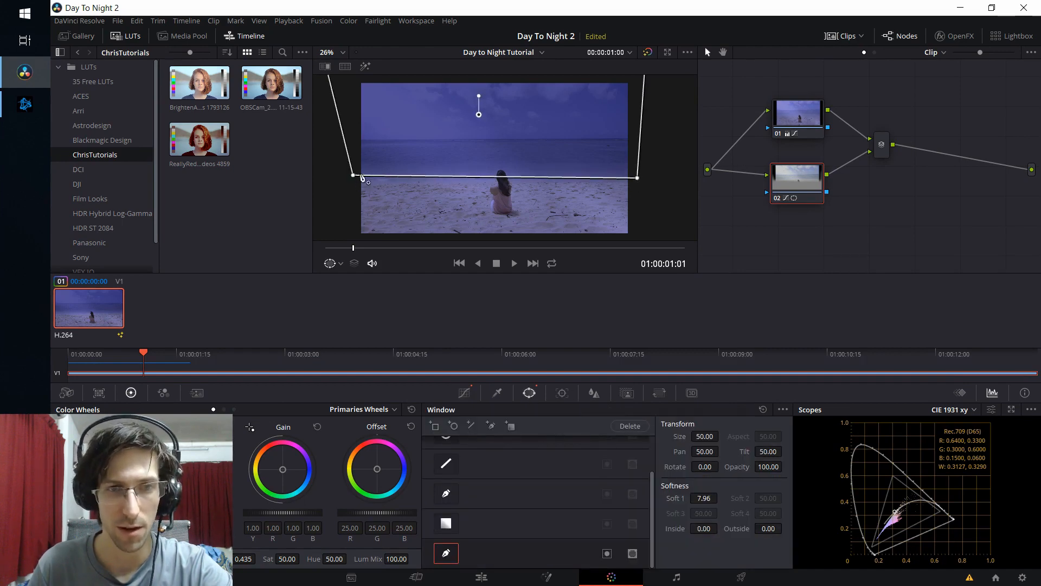
mouse_move(354, 178)
mouse_down()
mouse_move(354, 198)
mouse_move(351, 187)
mouse_up()
drag(637, 179, 637, 186)
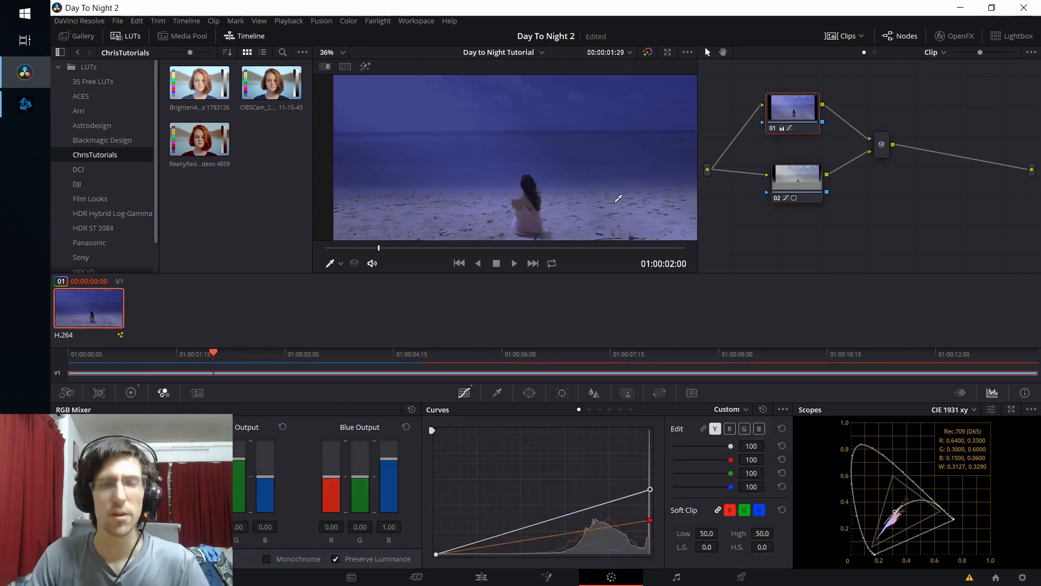
- Reduce node 01's saturation with the Sat Vs Sat curve, lowering the midpoint at input 0.25 and both endpoints to about 0.86
scroll(619, 196, down, 2)
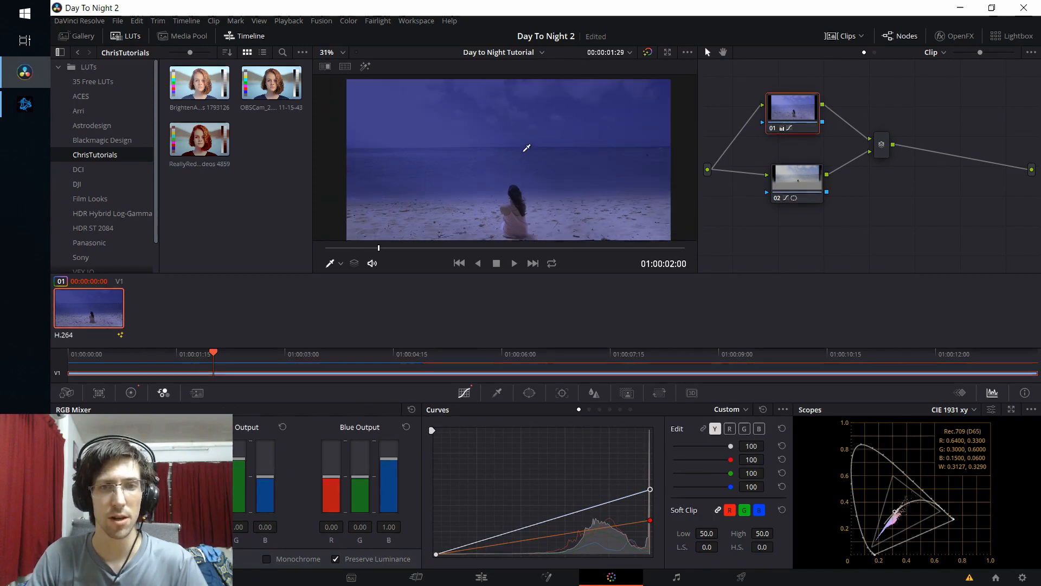
drag(578, 163, 569, 163)
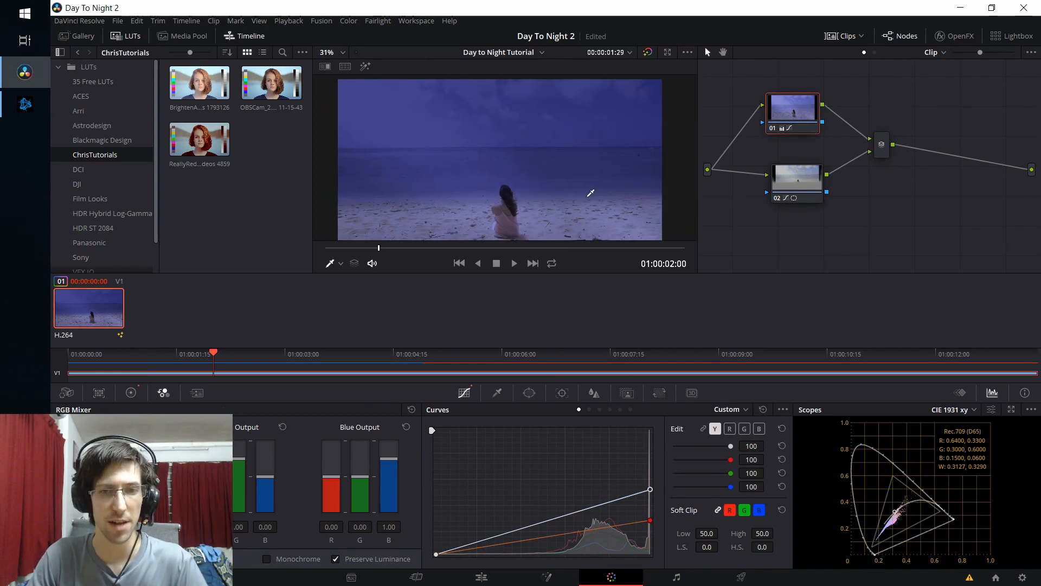
click(630, 410)
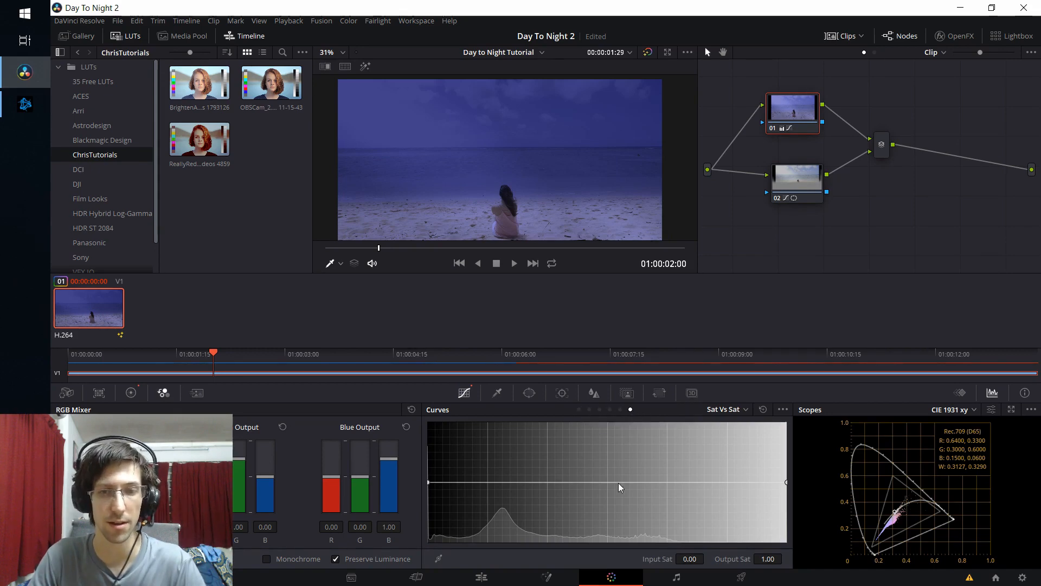
drag(619, 482, 607, 494)
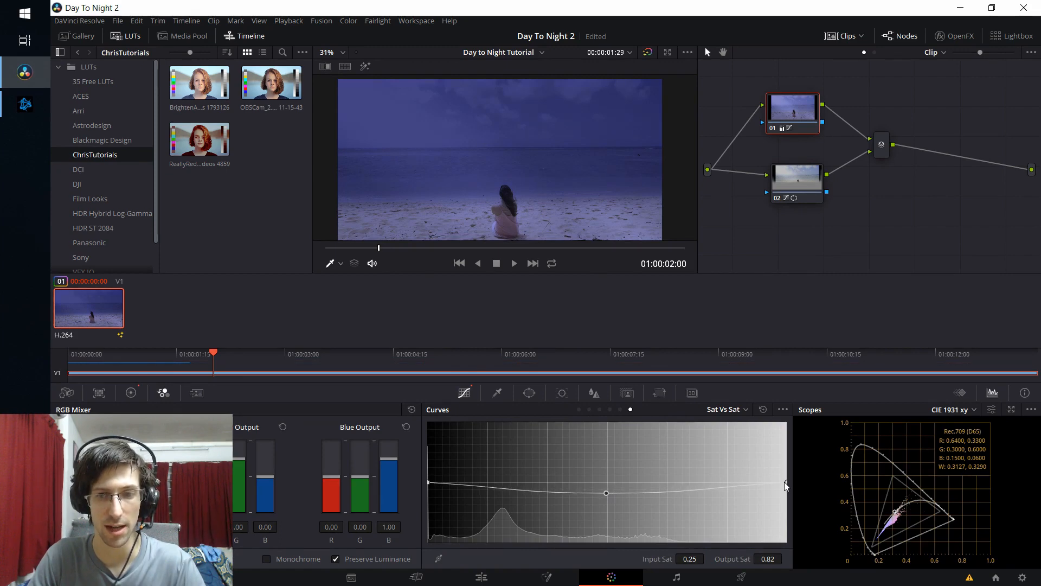
drag(785, 483, 786, 493)
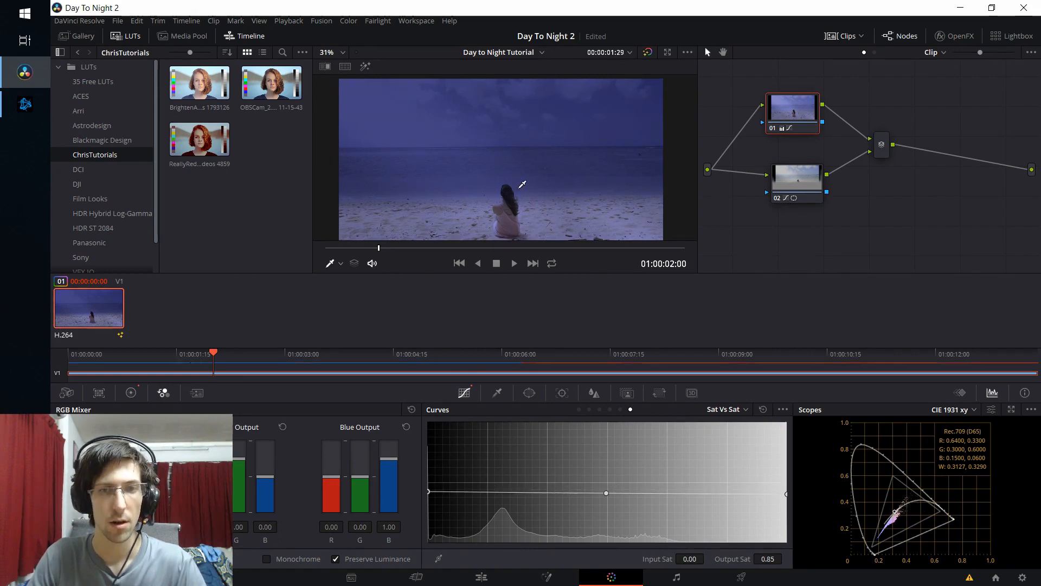
drag(515, 189, 548, 197)
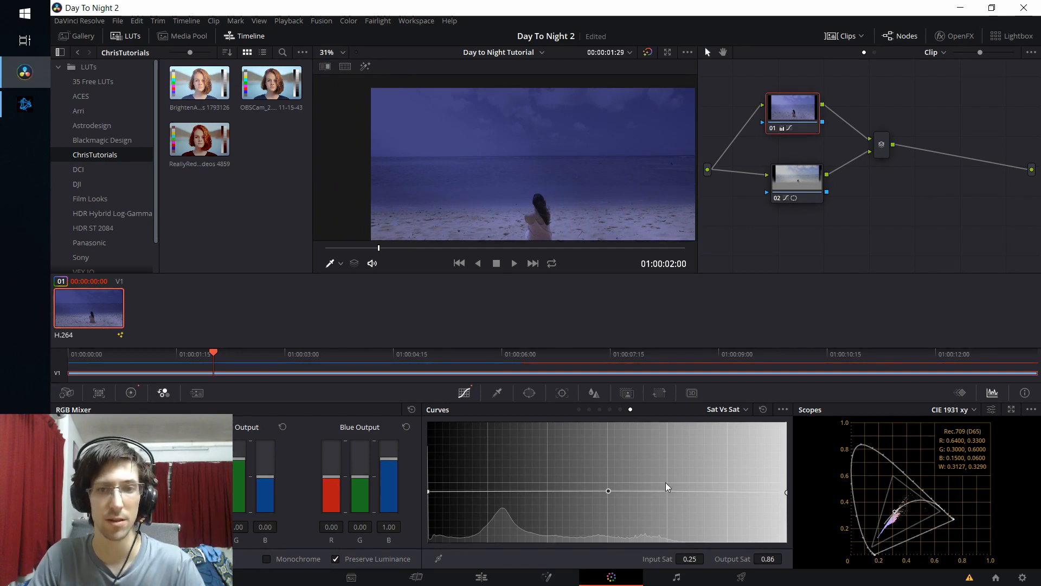
- On the Edit page, compare the finished night shot with the original daytime clip by bypassing and re-enabling all grades
scroll(586, 155, down, 4)
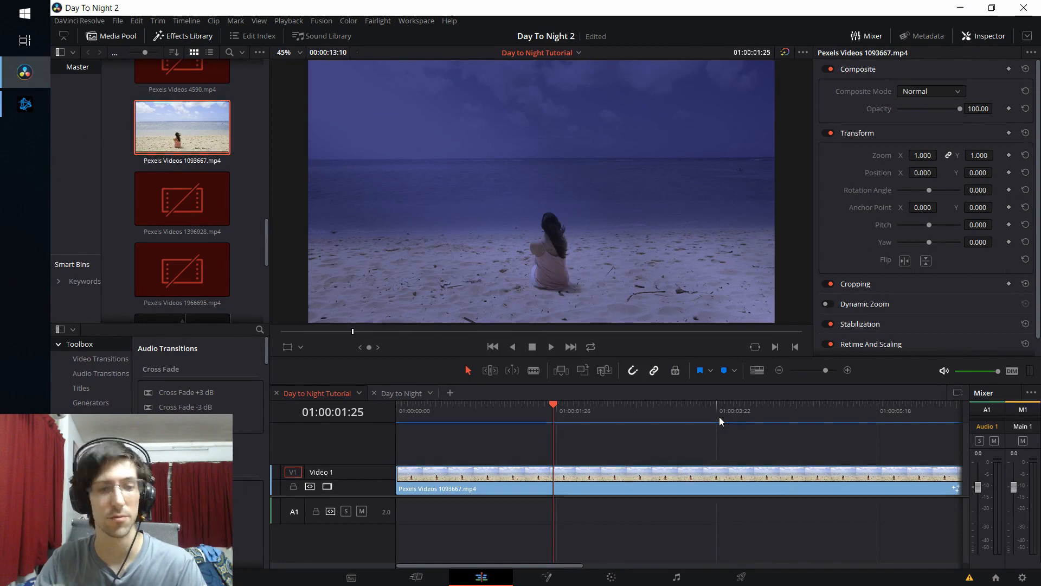
key(shift+d)
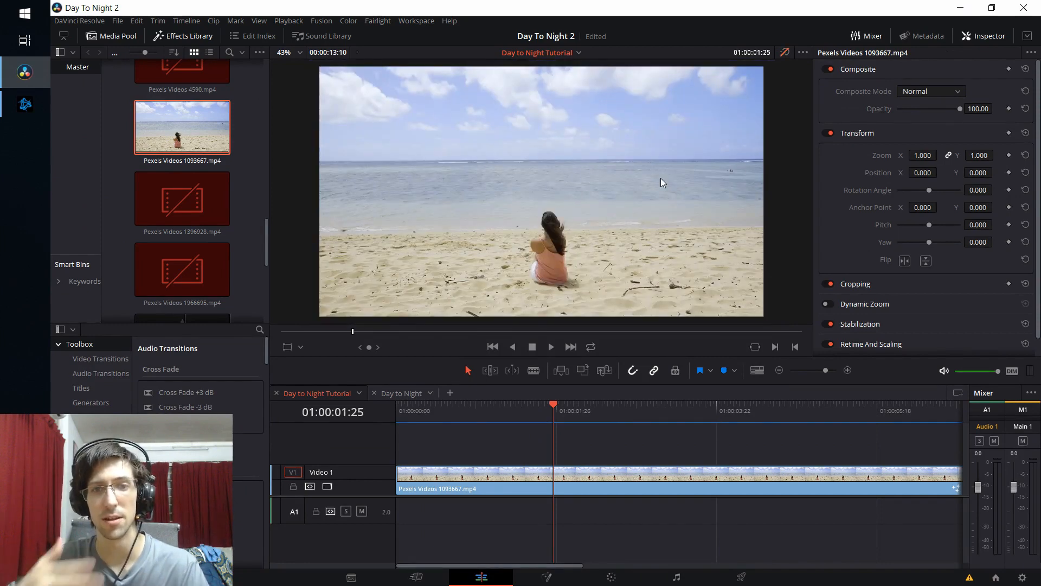
key(shift+d)
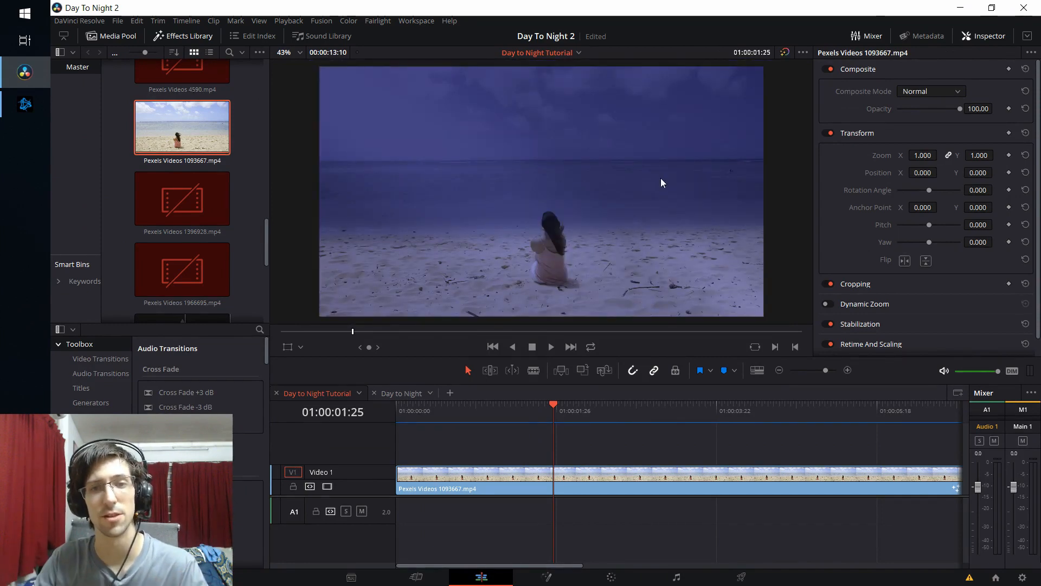